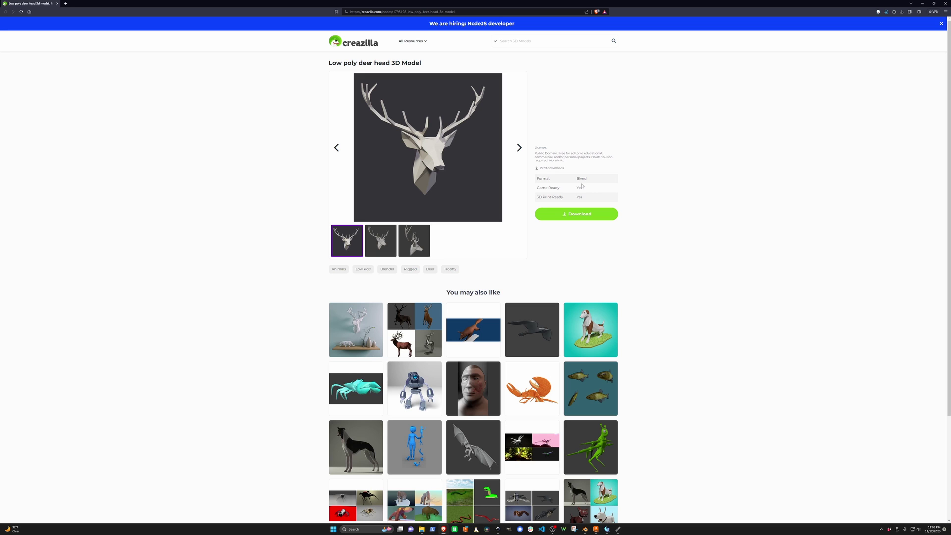
Step: Bring up the deer head model in Blender and check its File > Export formats
left_click(585, 529)
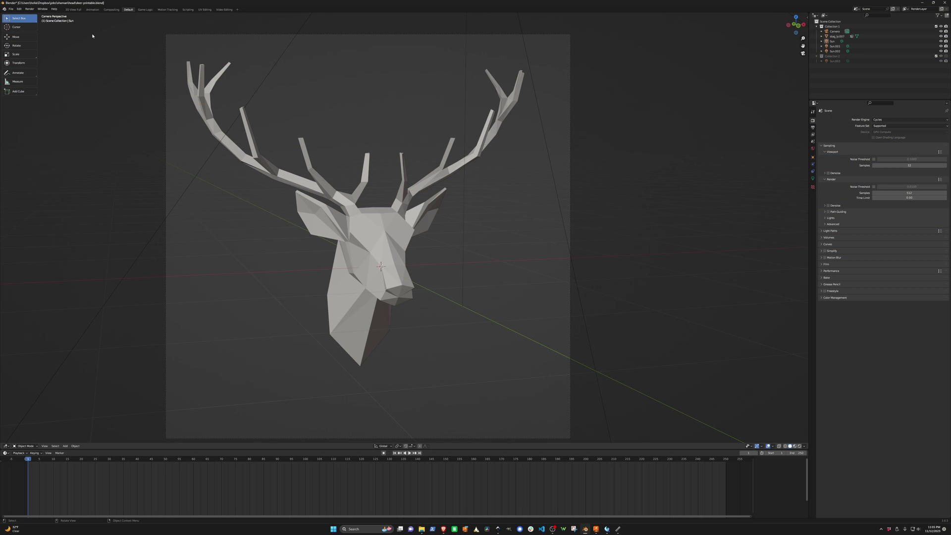
left_click(8, 10)
mouse_move(29, 80)
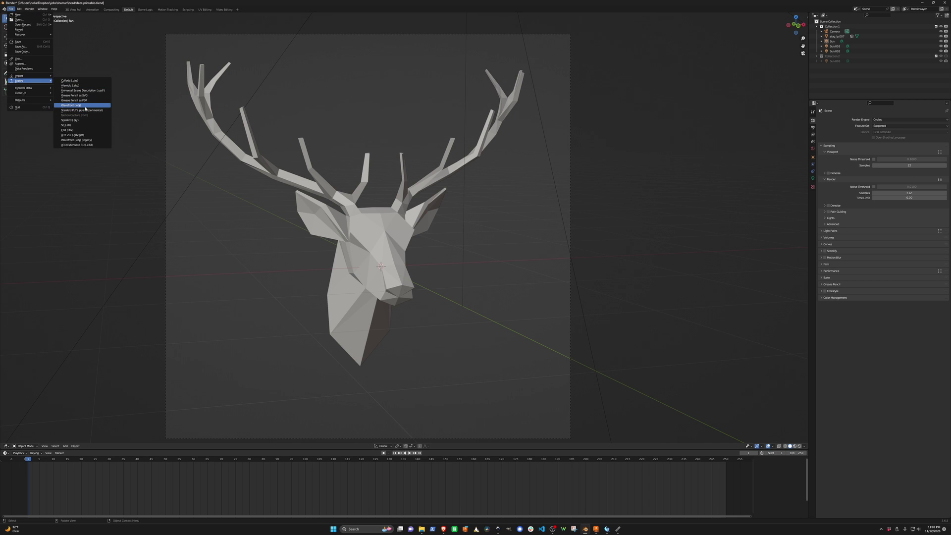
Step: In Fusion 360, zoom, pan and orbit to view the deer head from below, and select its mesh body
left_click(596, 530)
scroll(525, 136, "up", 8)
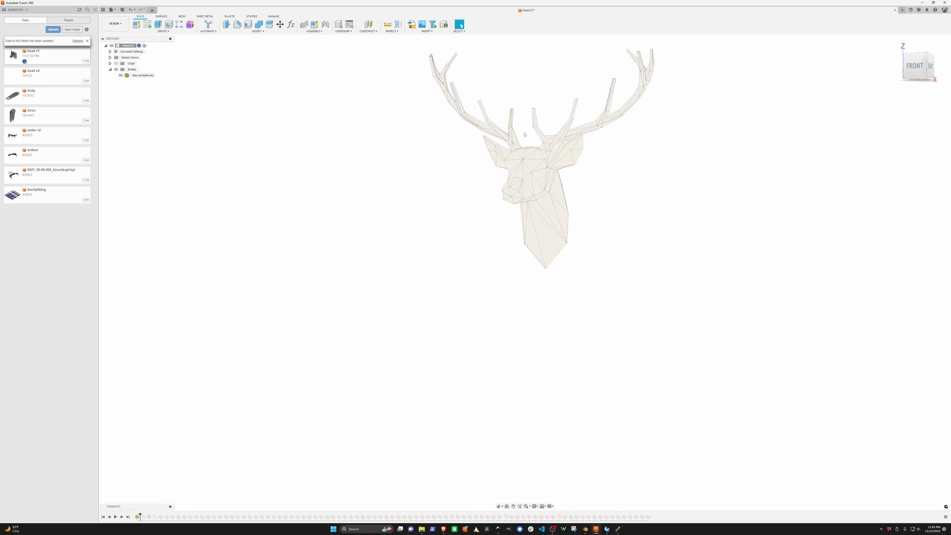
middle_click_drag(436, 187, 395, 272)
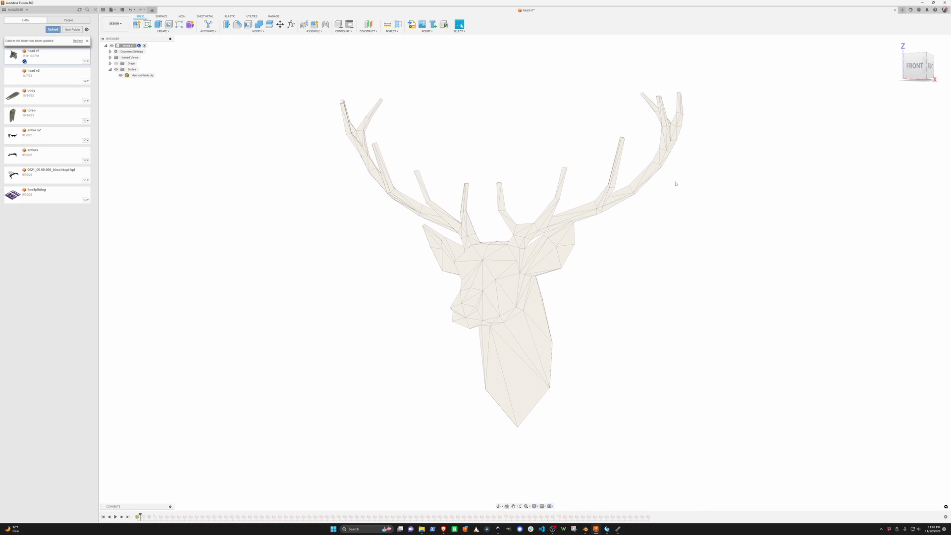
middle_click_drag(541, 199, 565, 203, "shift")
left_click(567, 207)
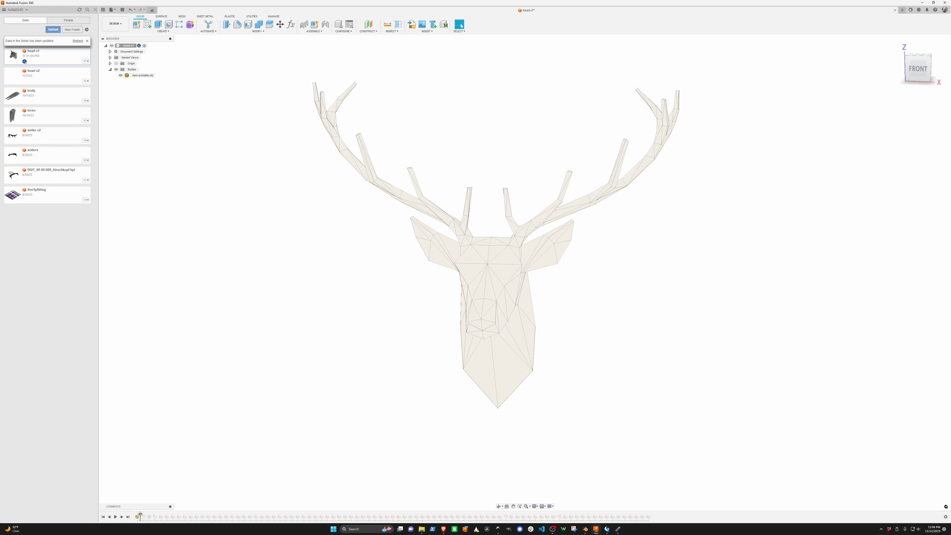
Step: Roll the design timeline to the end so the face deletions remove the antlers, then switch to Pepakura
left_click_drag(140, 515, 270, 515)
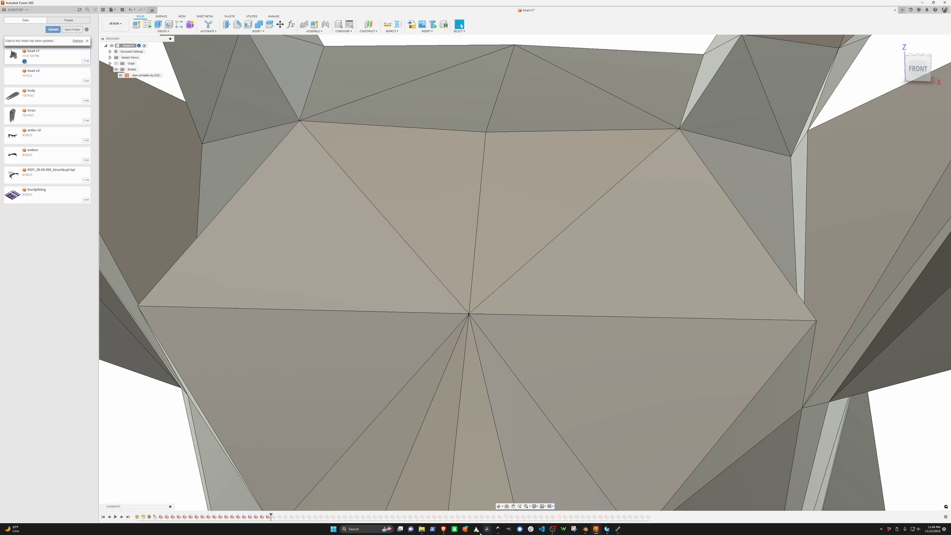
left_click(526, 506)
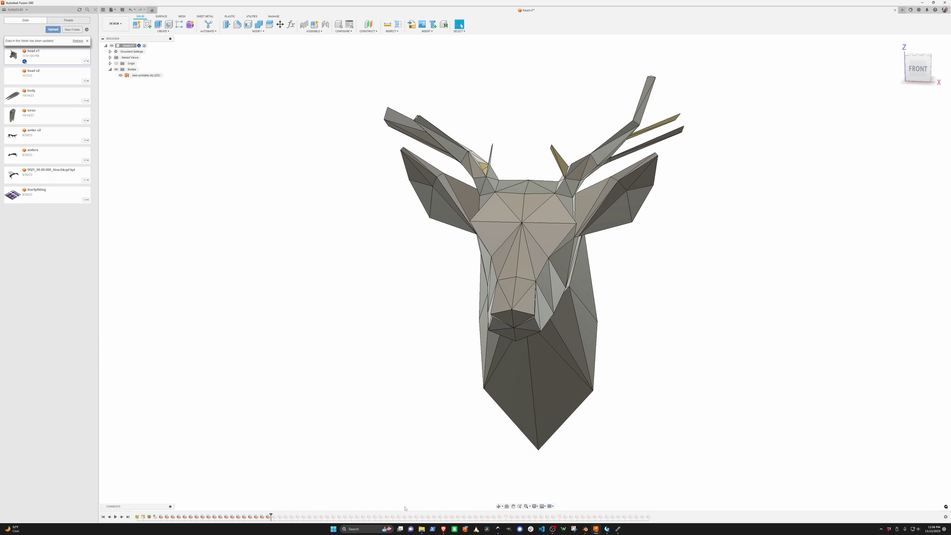
left_click_drag(270, 515, 651, 515)
middle_click_drag(584, 278, 520, 303, "shift")
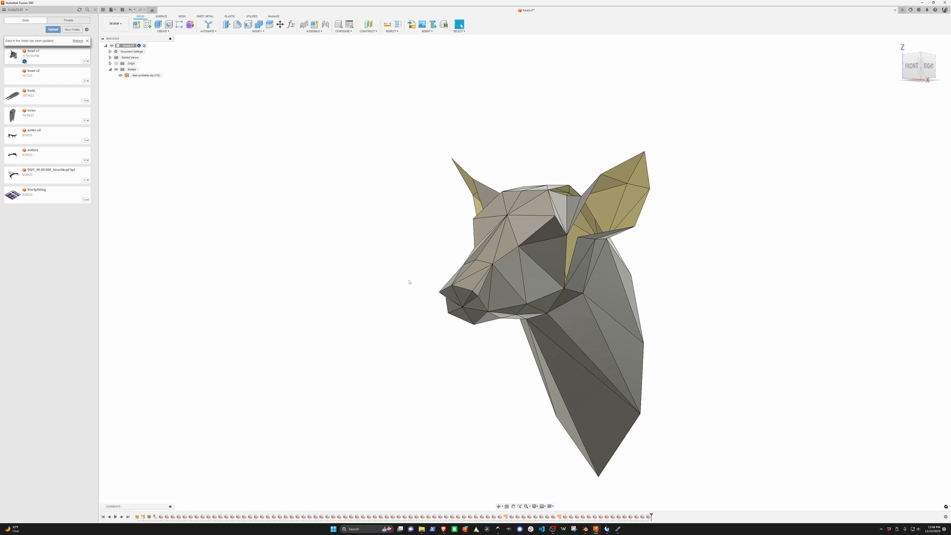
left_click(597, 517)
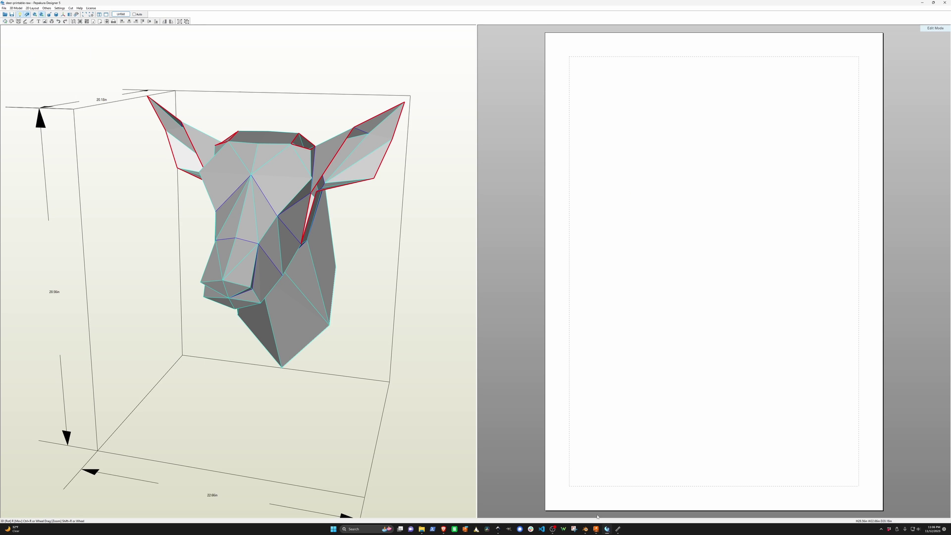
Step: Start the Unfold command on the deer head to get its Parts Layout settings
left_click(121, 15)
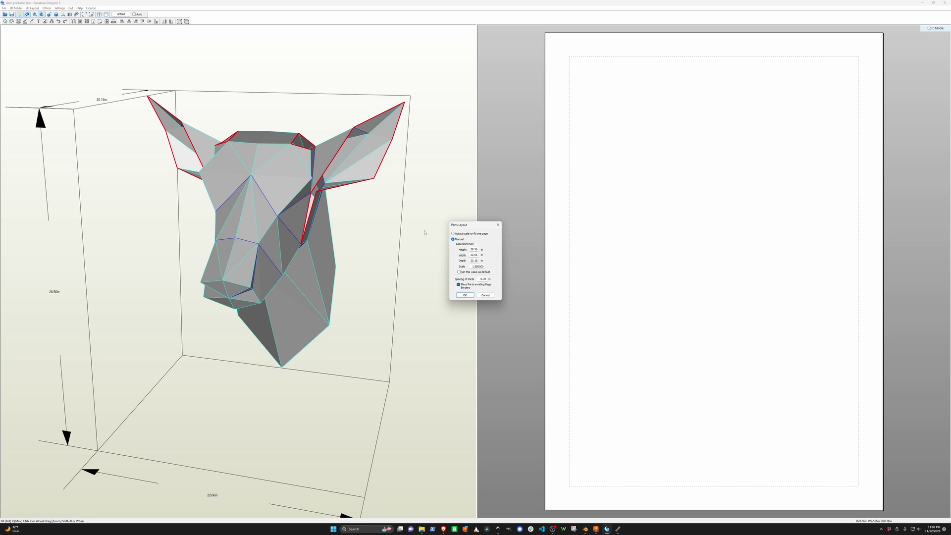
Step: Accept the Parts Layout settings so the deer head unfolds onto the printable page
left_click(465, 295)
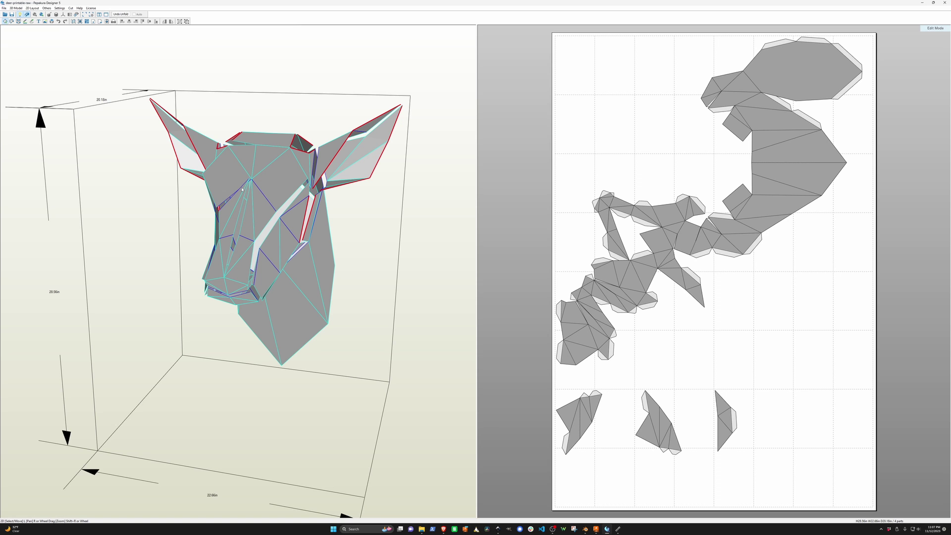
scroll(599, 245, "down", 1)
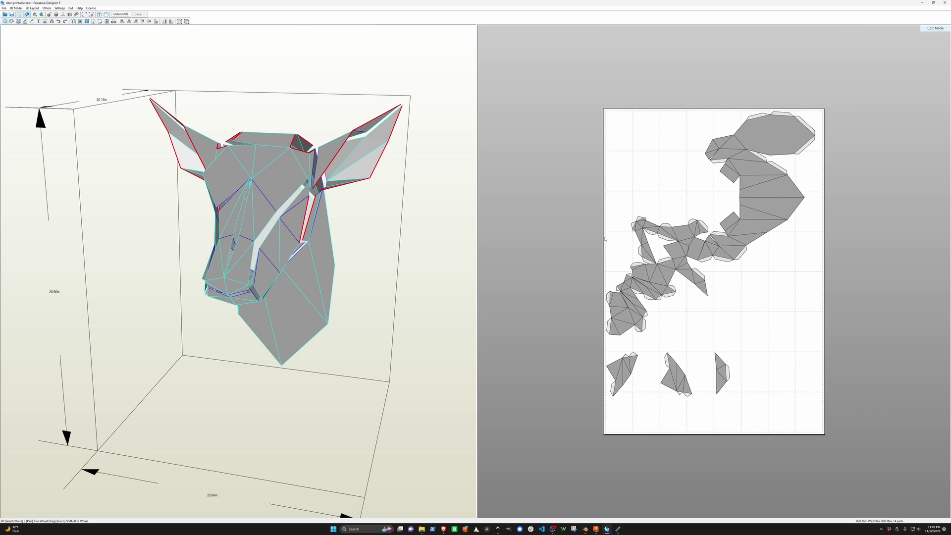
scroll(521, 221, "up", 4)
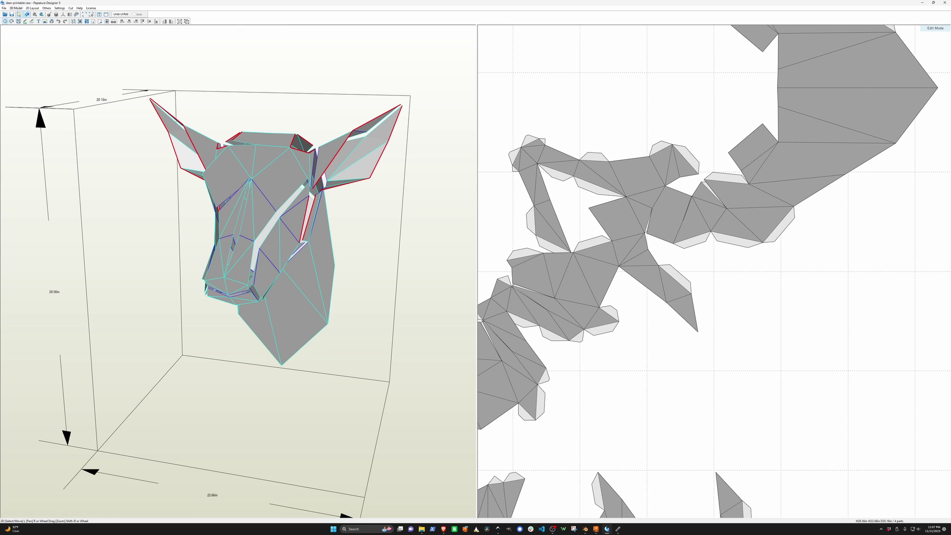
Step: Turn off Show Flaps and turn on Show Fold Angle in the 2D Layout menu
left_click(27, 8)
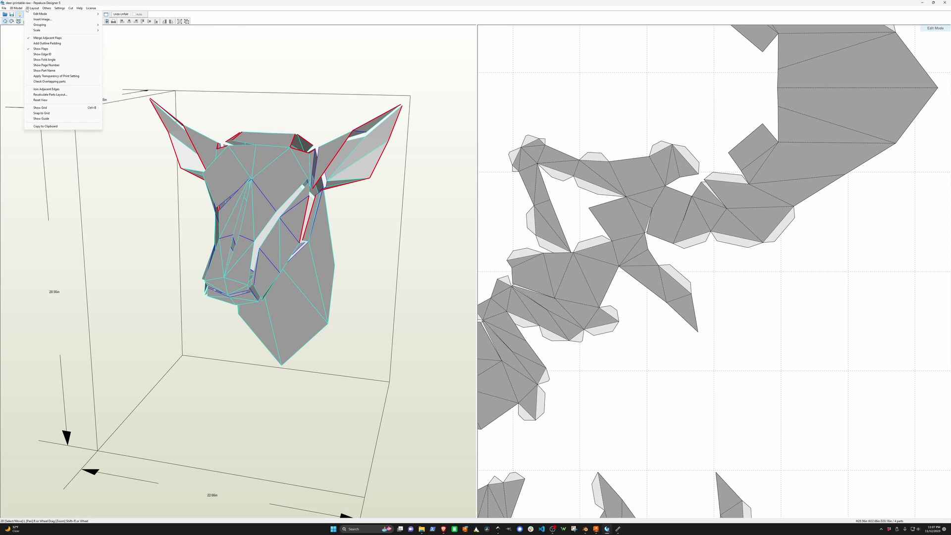
left_click(41, 49)
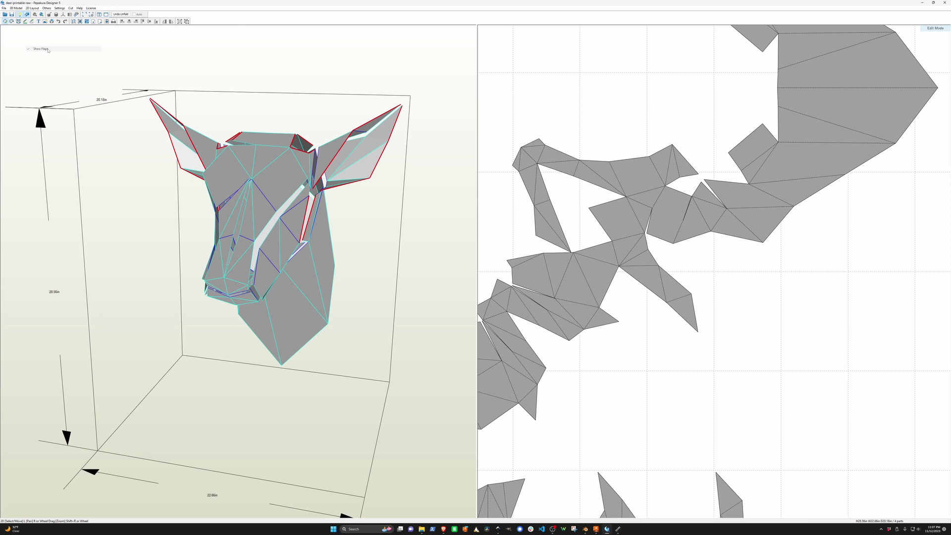
left_click(28, 8)
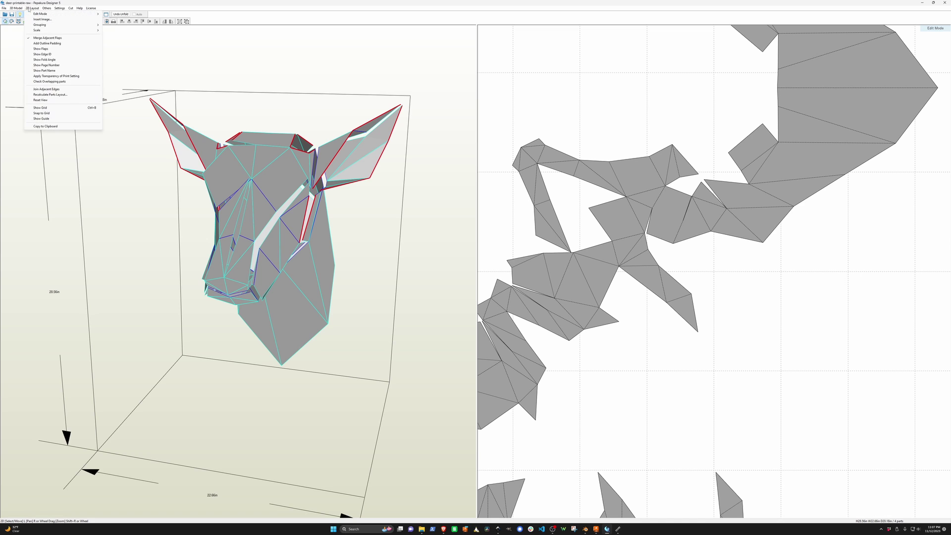
left_click(45, 60)
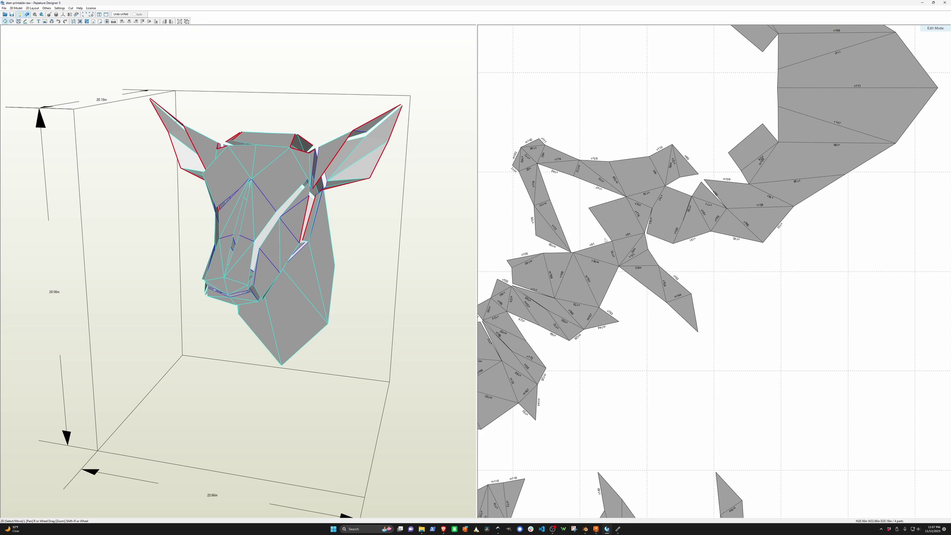
Step: Orbit the 3D deer head through side and upward views to inspect its cut edges
scroll(605, 239, "down", 3)
scroll(594, 223, "up", 5)
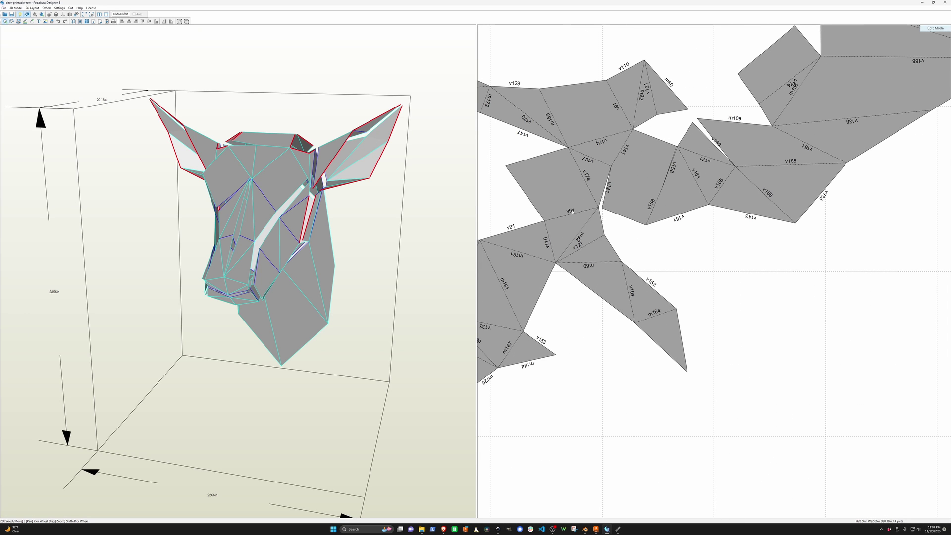
scroll(713, 267, "down", 2)
mouse_move(286, 197)
left_mouse_down()
mouse_move(268, 217)
mouse_move(287, 198)
mouse_move(276, 203)
left_mouse_up()
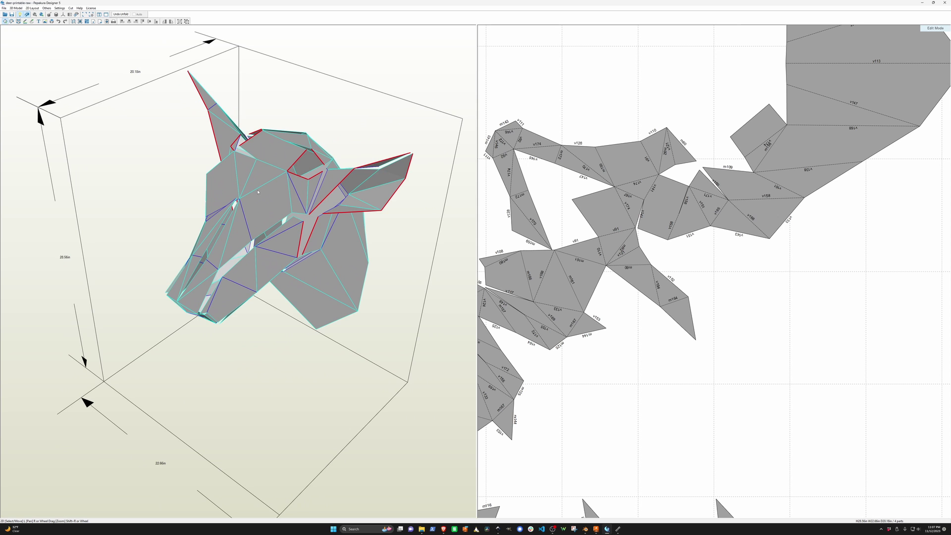
mouse_move(263, 206)
left_mouse_down()
mouse_move(257, 195)
mouse_move(280, 199)
left_mouse_up()
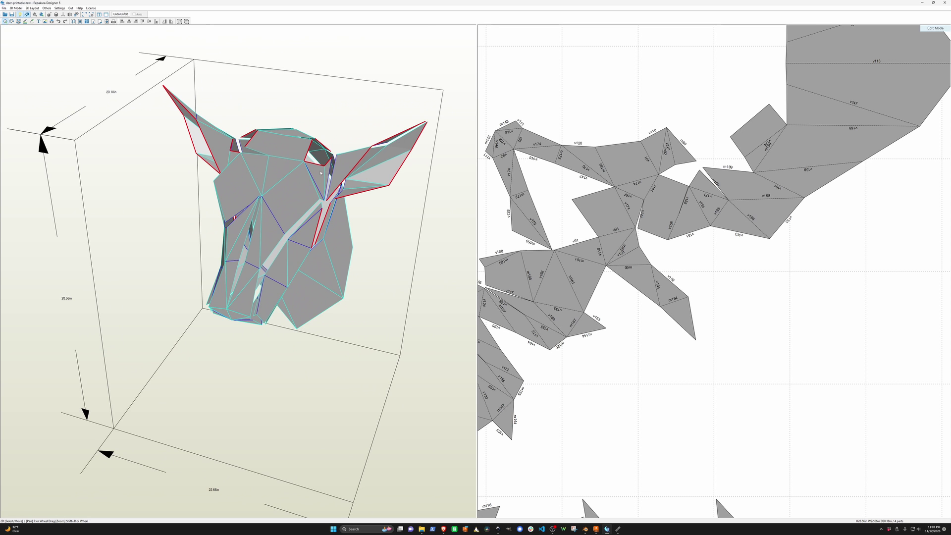
left_click_drag(321, 173, 322, 188)
left_click_drag(330, 225, 325, 231)
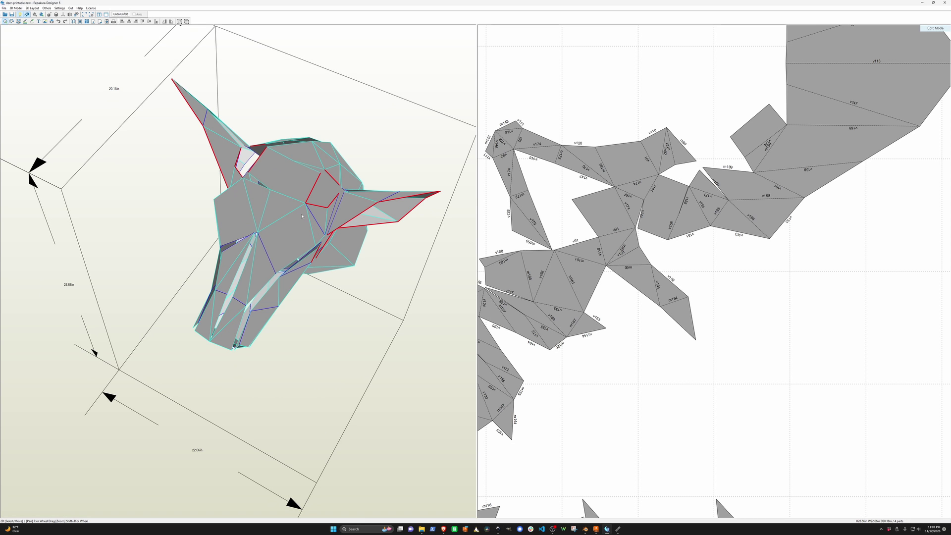
left_click_drag(409, 200, 369, 190)
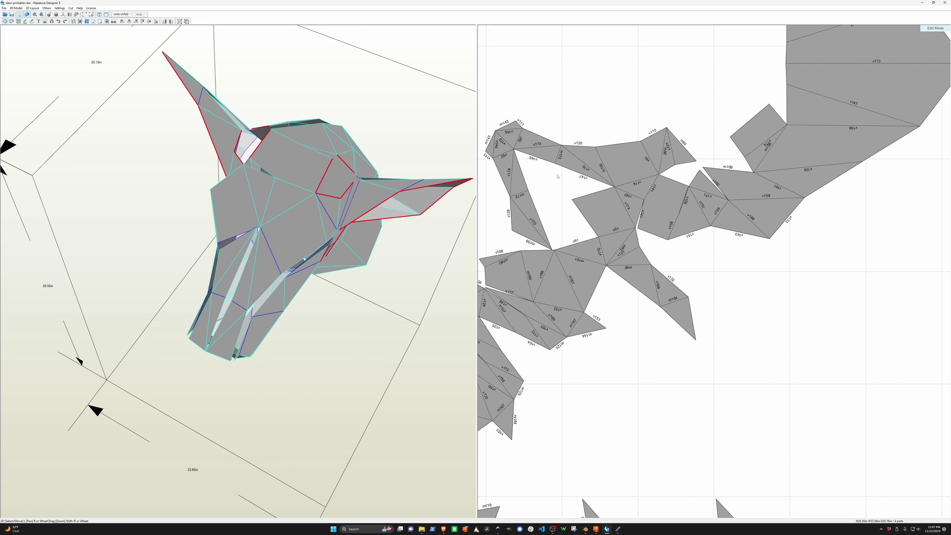
Step: With the Join/Disjoin tool, toggle joins along edges on the top of the head
scroll(557, 175, "down", 5)
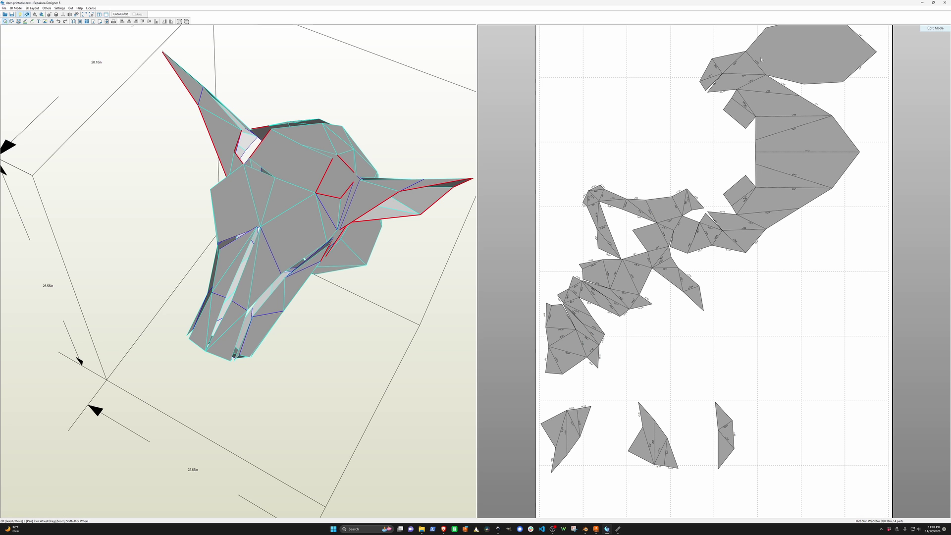
right_click_drag(620, 186, 599, 183)
left_click_drag(328, 229, 334, 217)
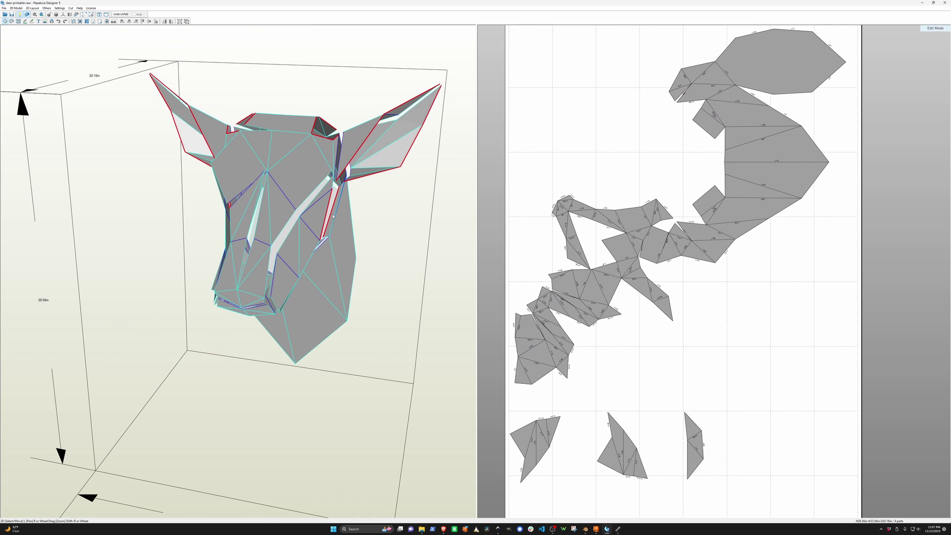
left_click(19, 21)
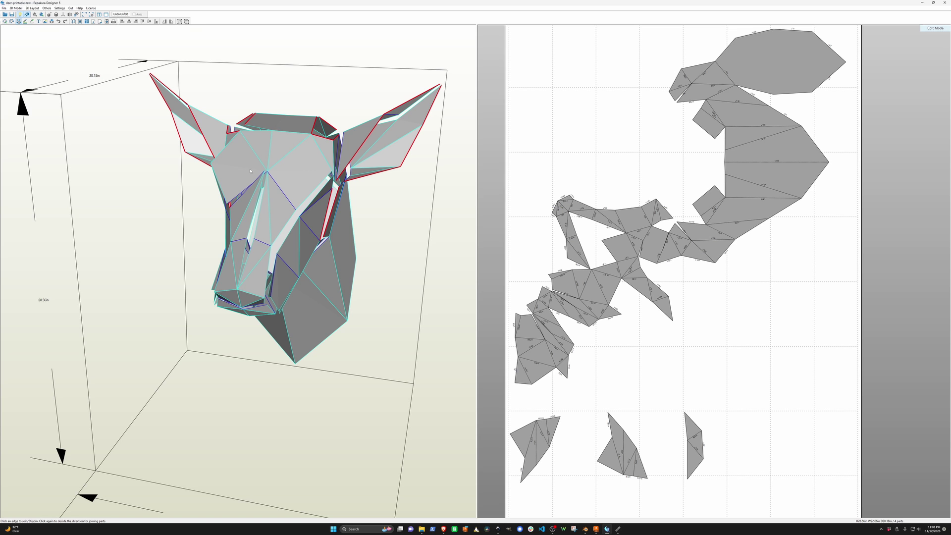
left_click(294, 133)
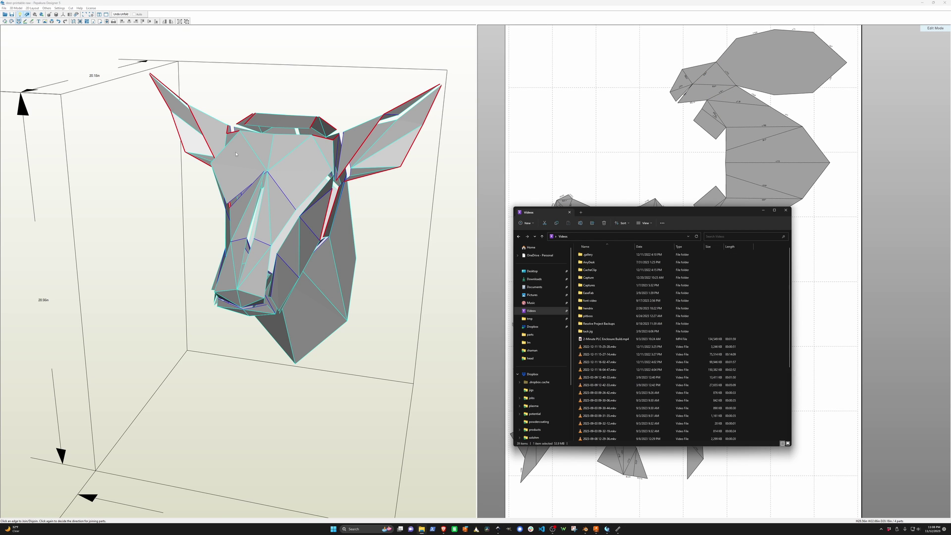
left_click_drag(319, 155, 247, 163)
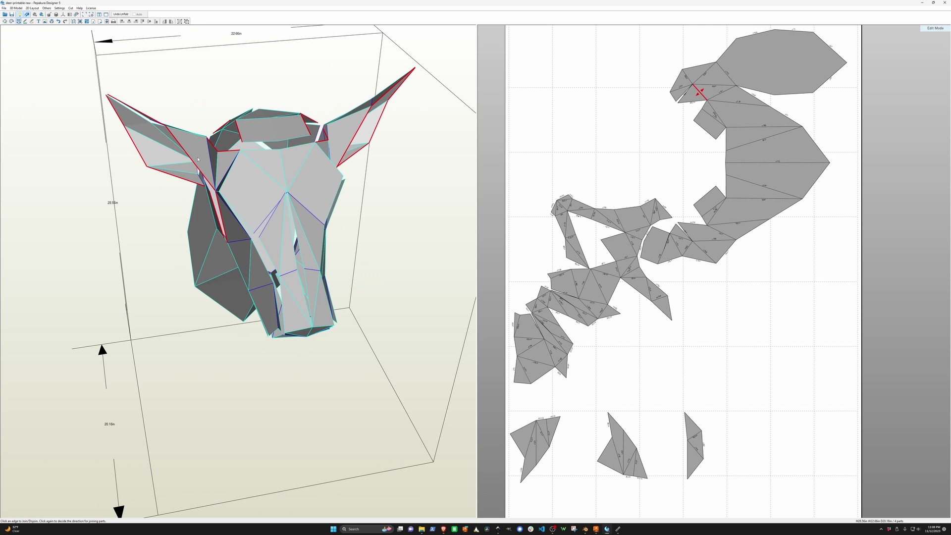
left_click(319, 150)
left_click_drag(319, 149, 263, 236)
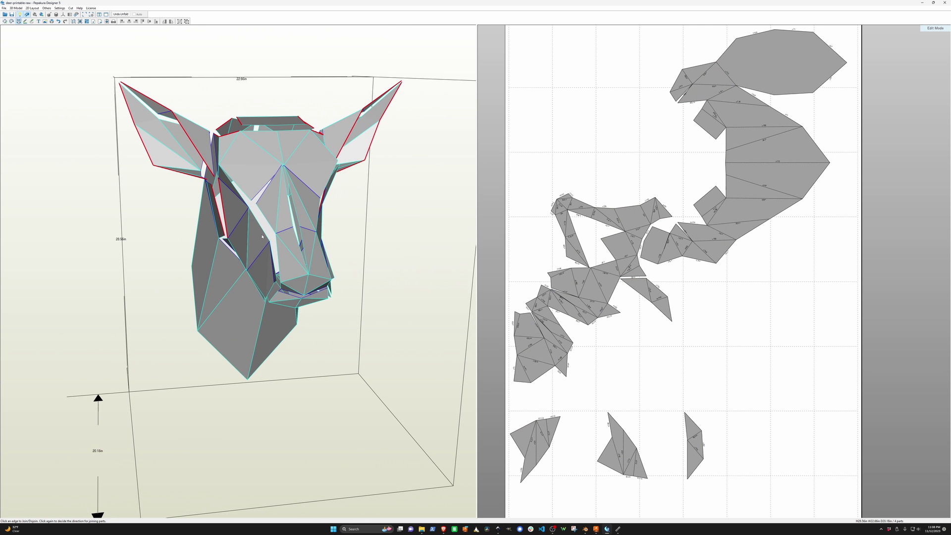
Step: Rejoin and split edges around the nose, and move the small nose piece higher on the sheet
left_click(306, 285)
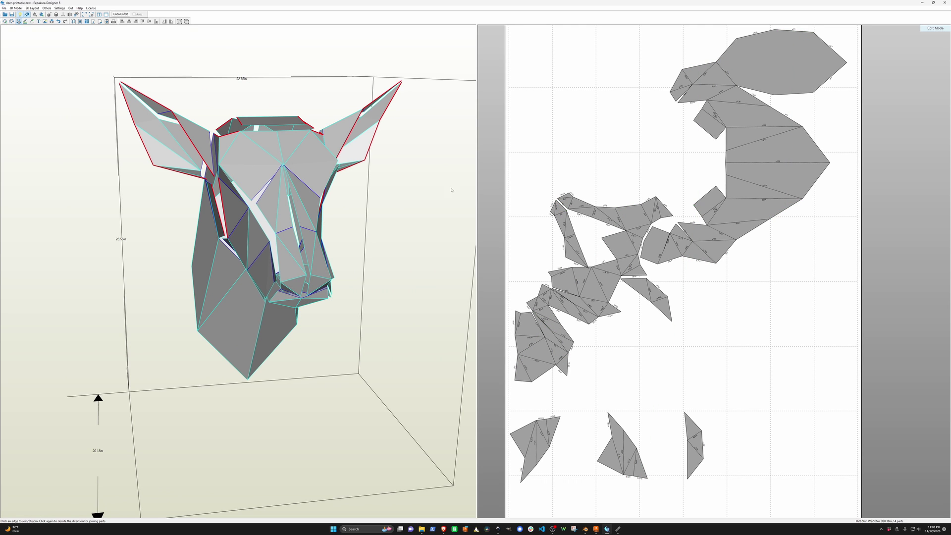
left_click(621, 220)
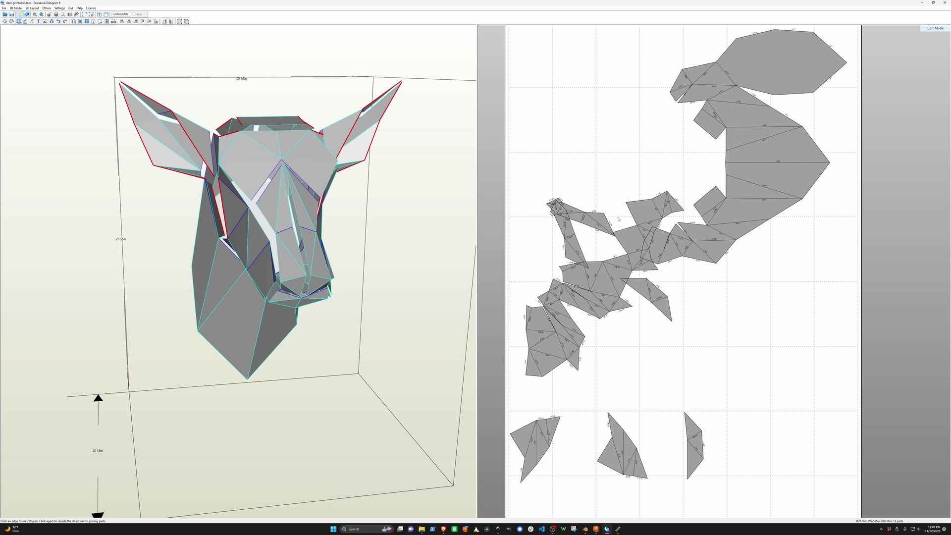
left_click(307, 282)
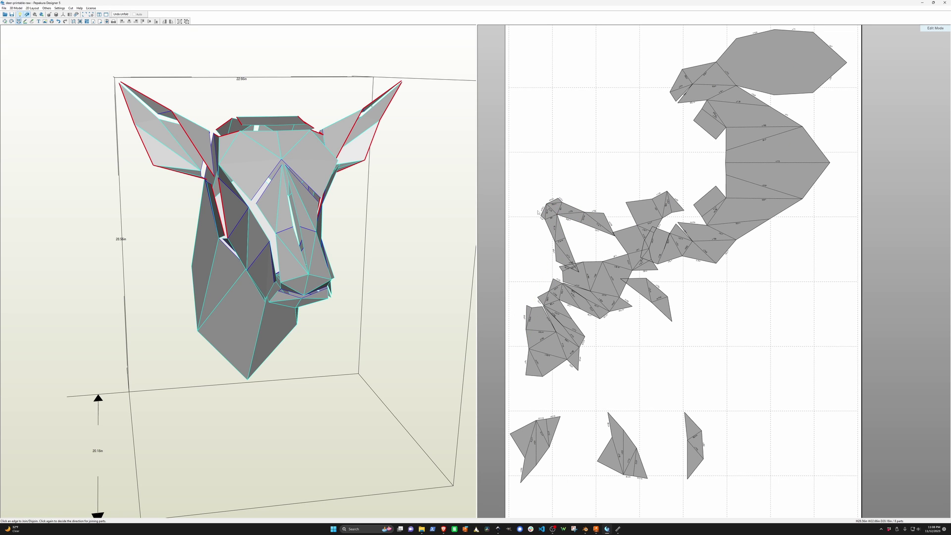
left_click_drag(558, 210, 549, 118)
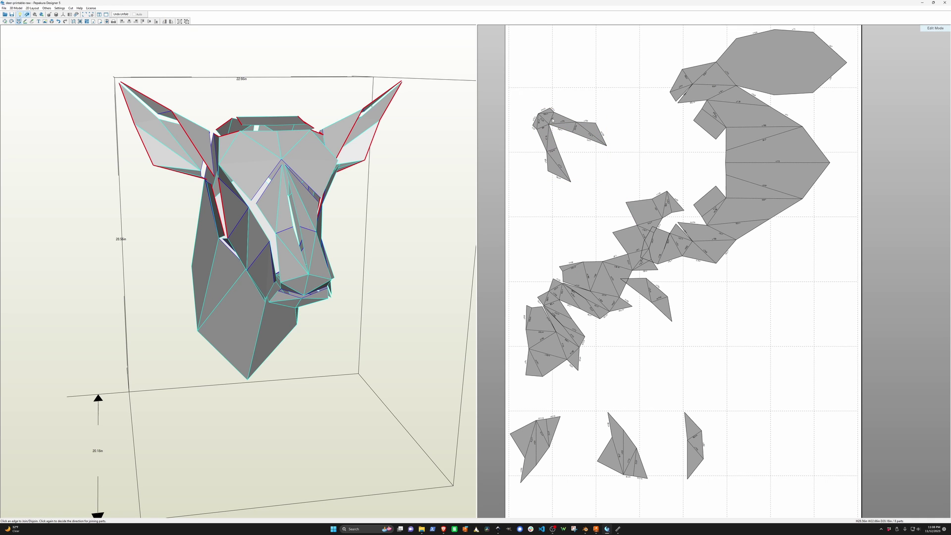
Step: Select the small piece with Select/Move and orbit the head to a three-quarter side view
left_click(6, 22)
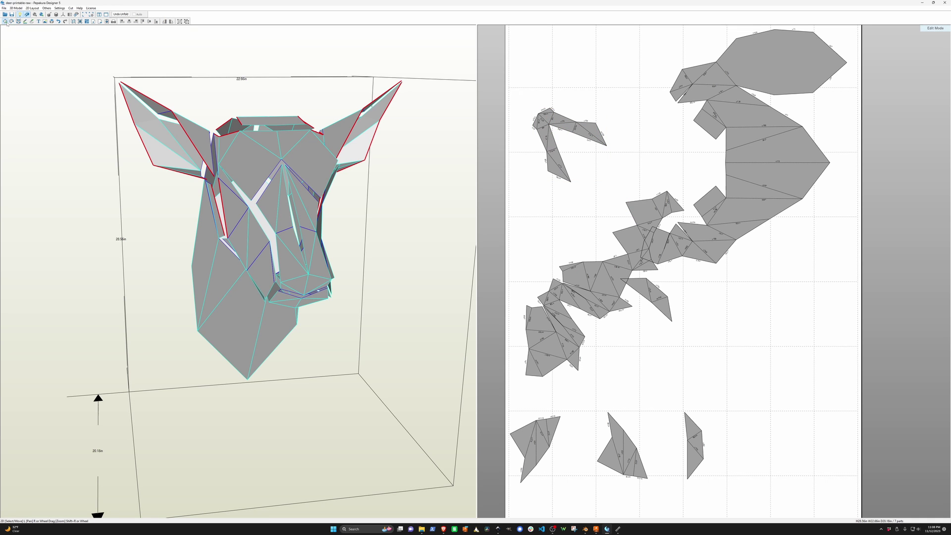
left_click(555, 122)
left_click_drag(395, 231, 451, 189)
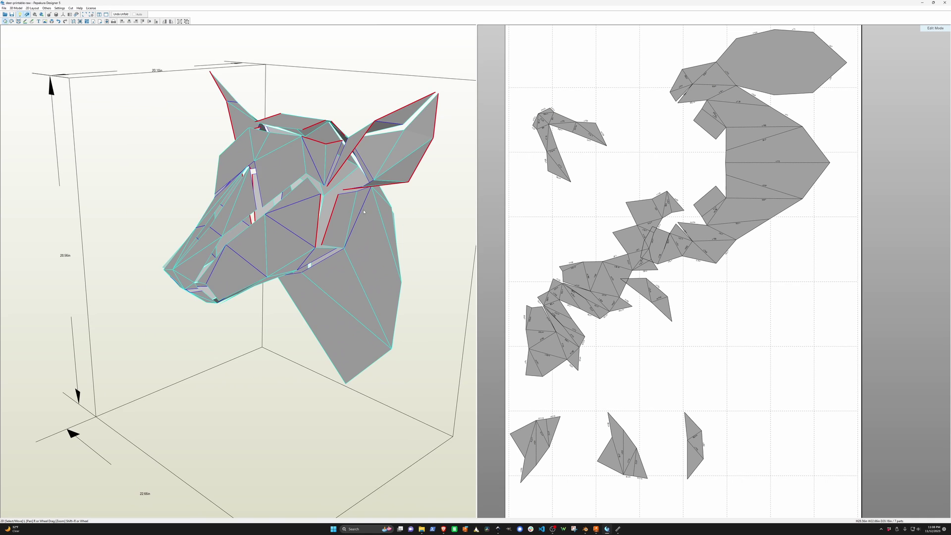
left_click_drag(363, 211, 357, 238)
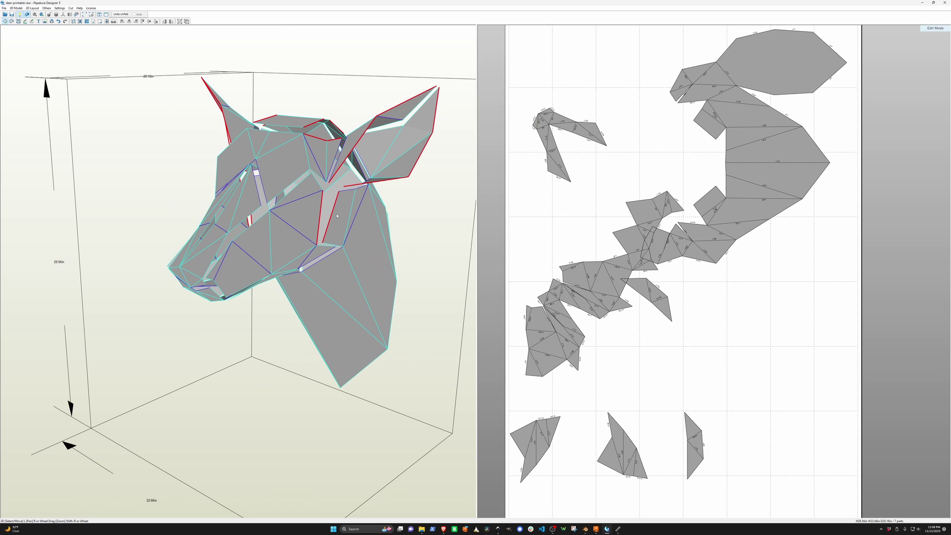
Step: Open the recent head v2.pdo without saving changes to the current file
left_click(4, 8)
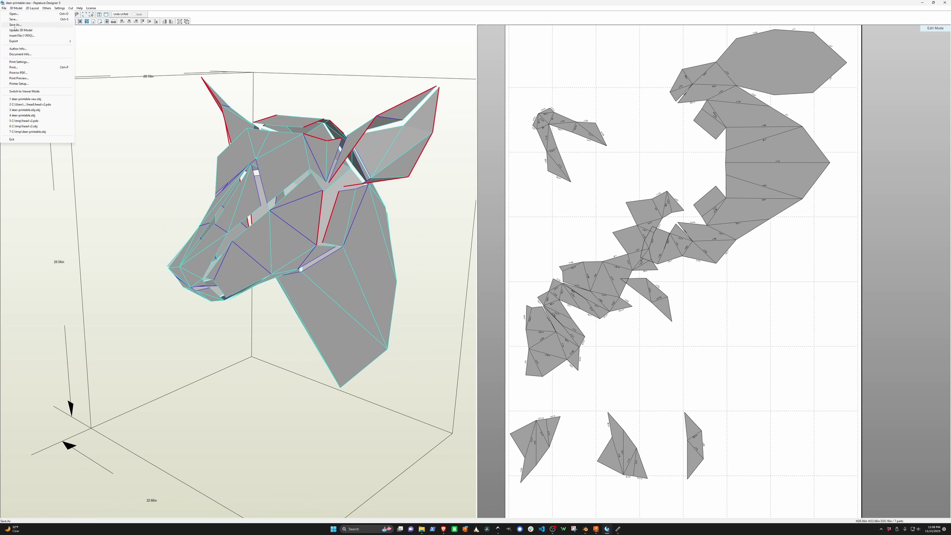
left_click(26, 109)
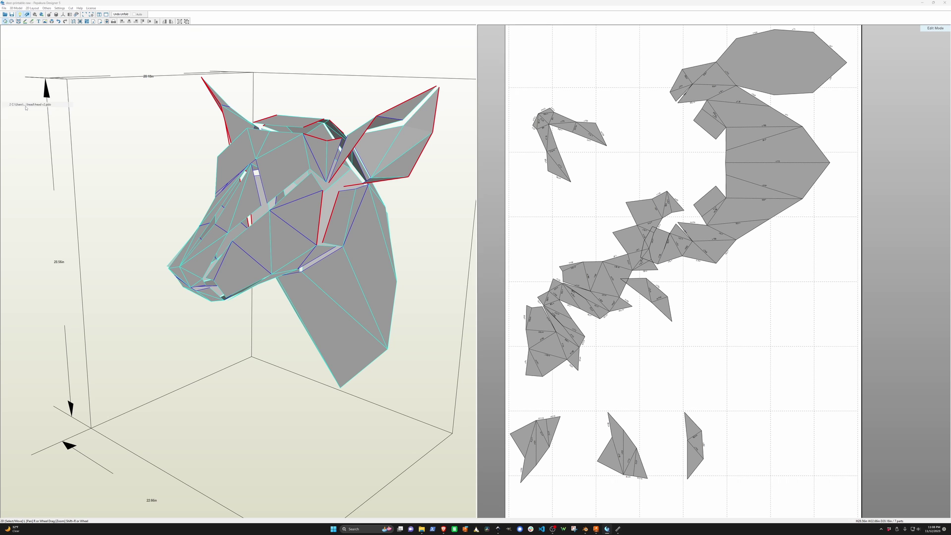
left_click(482, 274)
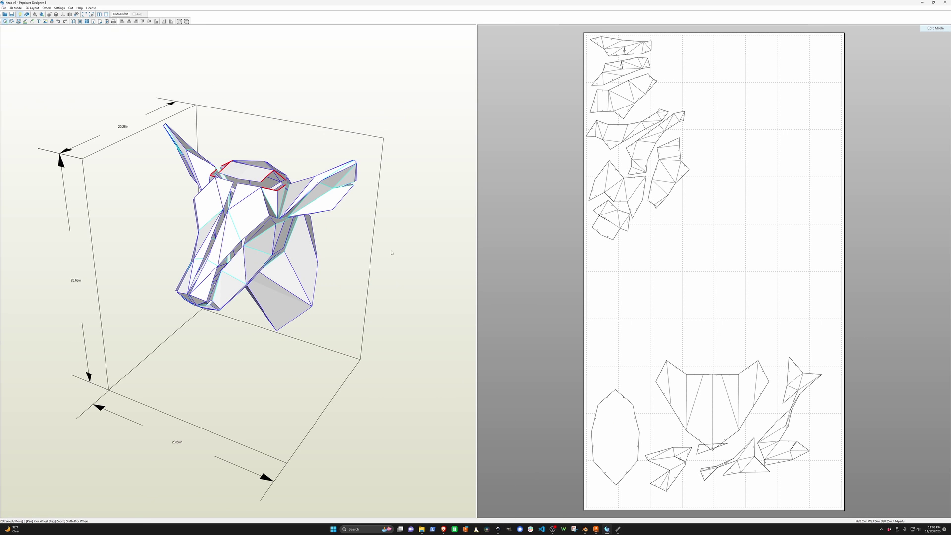
Step: Orbit and zoom to inspect the head v2 model and its unfolded parts
mouse_move(264, 265)
left_mouse_down()
mouse_move(264, 307)
mouse_move(238, 267)
mouse_move(261, 264)
left_mouse_up()
scroll(707, 124, "down", 3)
scroll(650, 87, "up", 5)
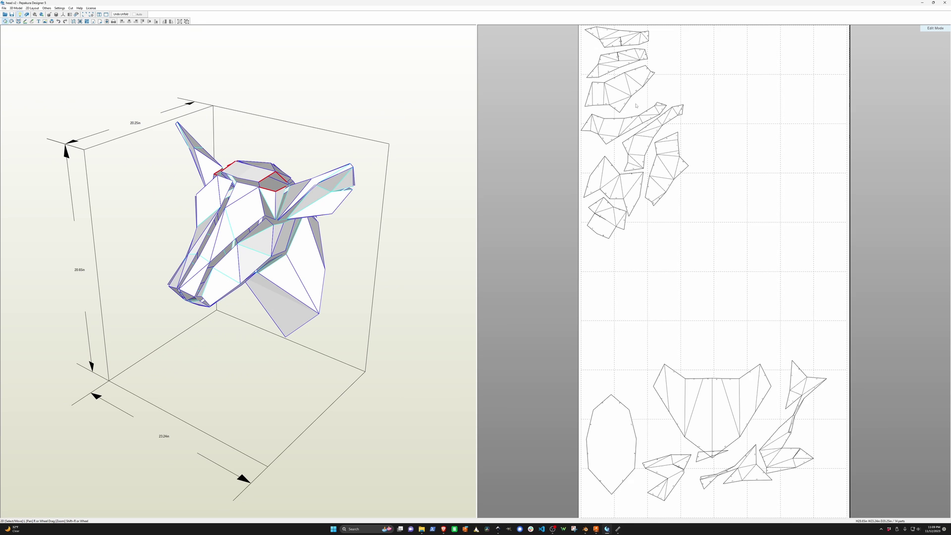
scroll(611, 46, "down", 3)
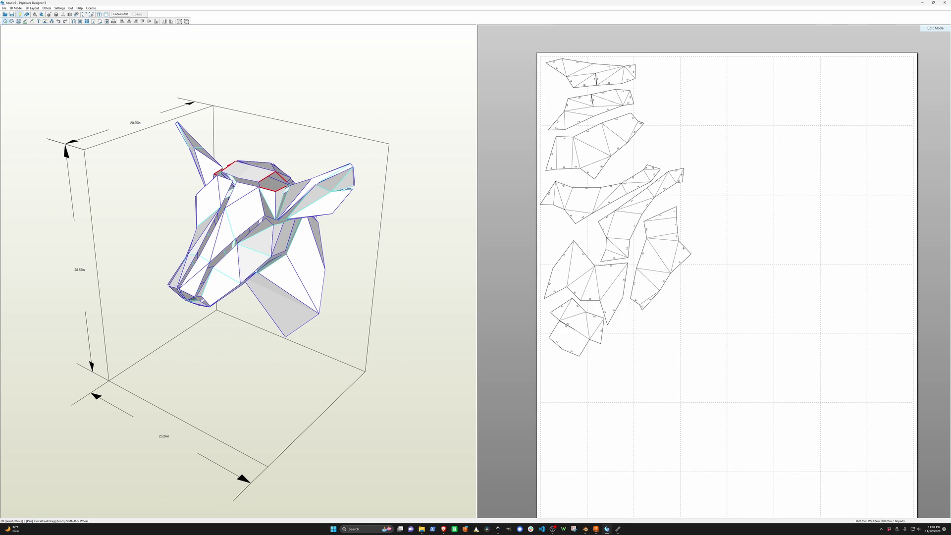
scroll(593, 181, "up", 4)
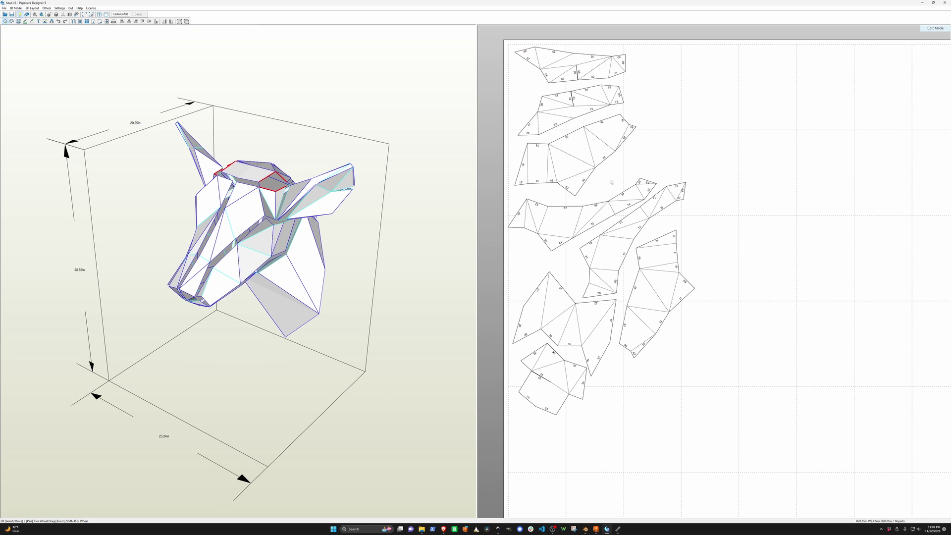
scroll(594, 181, "up", 1)
scroll(585, 148, "down", 2)
Step: Enable 2D Layout > Show Edge ID and pan up to check the labels at the page's top edge
scroll(582, 141, "up", 5)
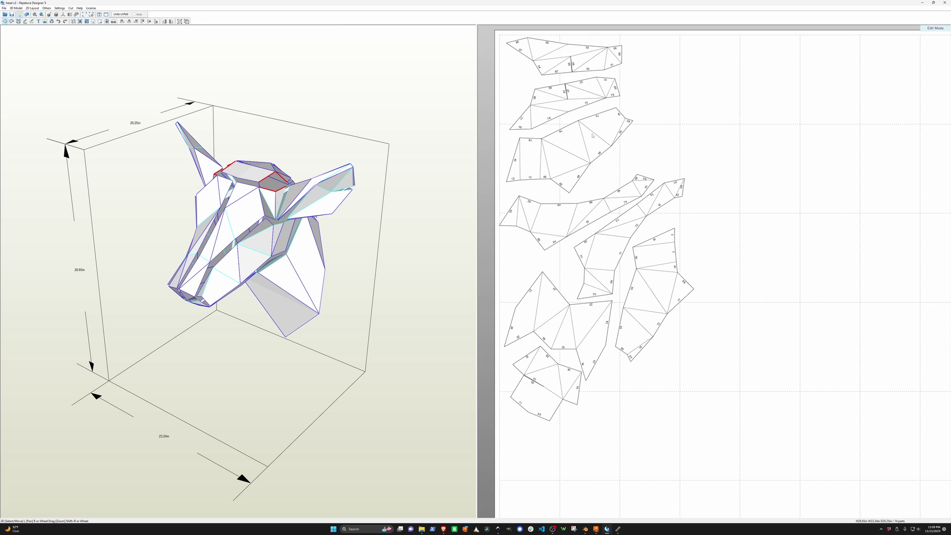
scroll(571, 125, "down", 1)
scroll(585, 178, "up", 1)
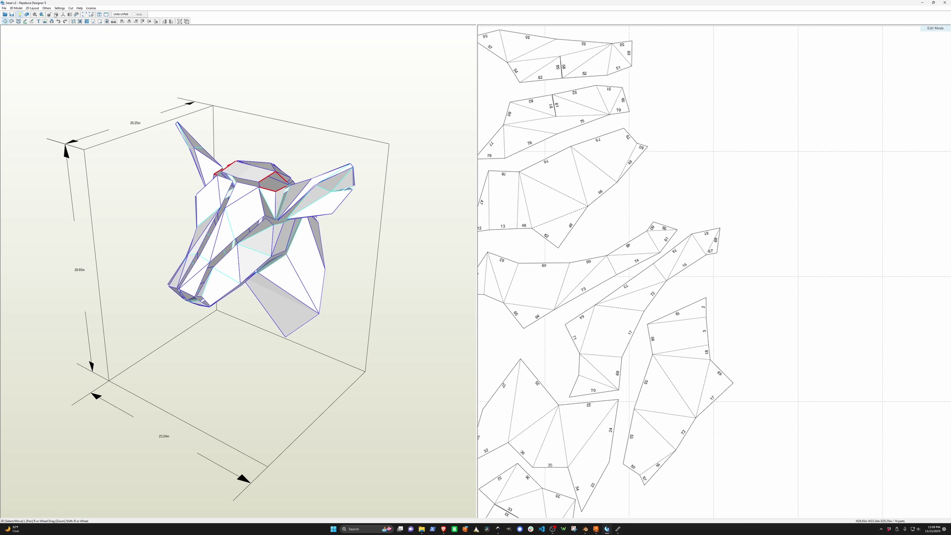
left_click(33, 8)
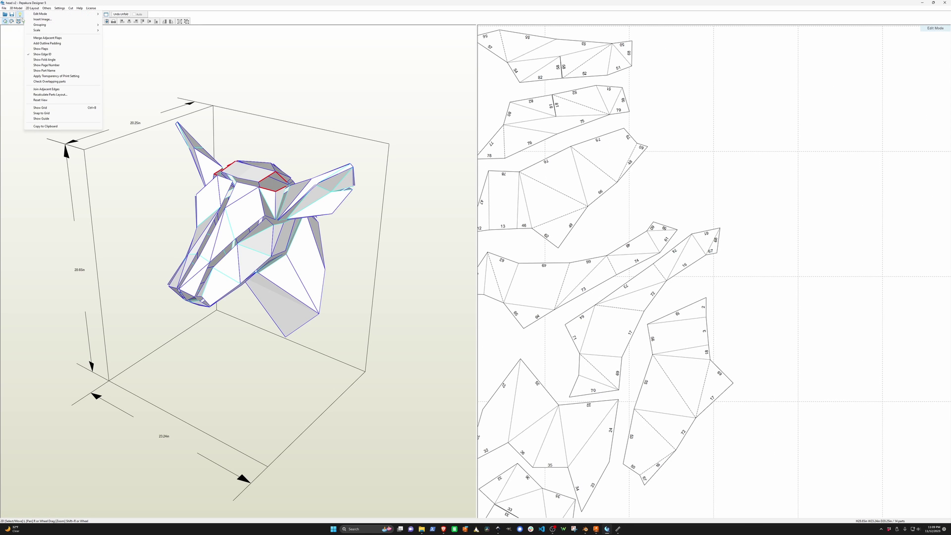
left_click(49, 64)
scroll(601, 97, "down", 1)
scroll(624, 138, "up", 2)
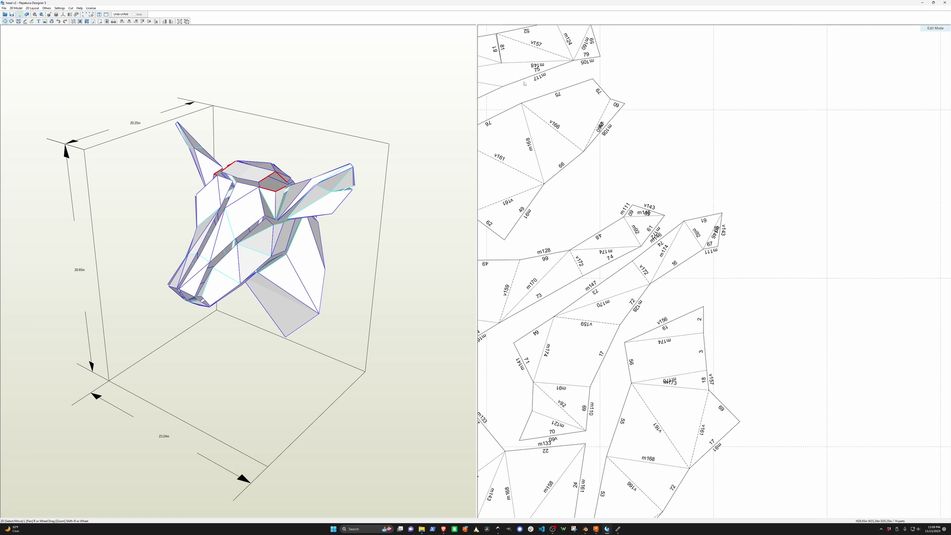
scroll(647, 179, "down", 1)
scroll(646, 179, "up", 1)
scroll(647, 179, "up", 2)
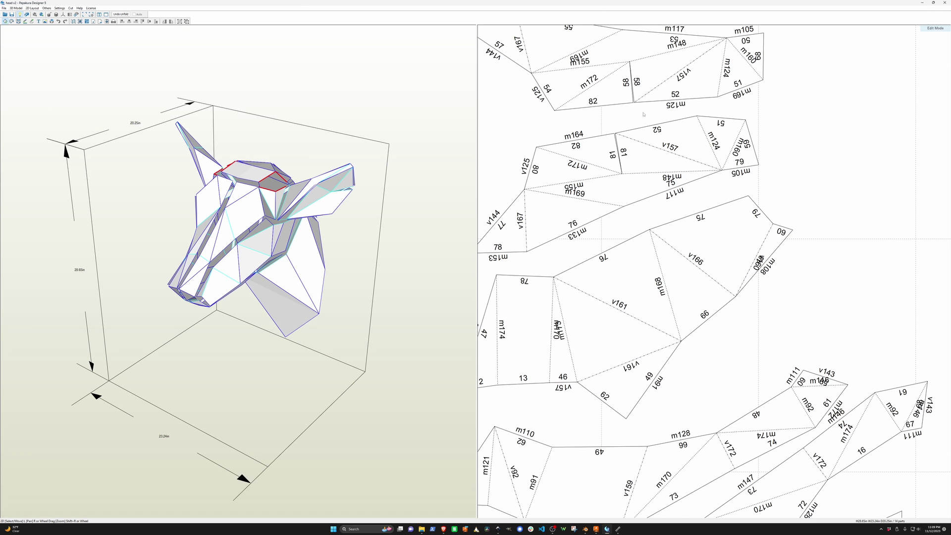
middle_click_drag(643, 115, 647, 217)
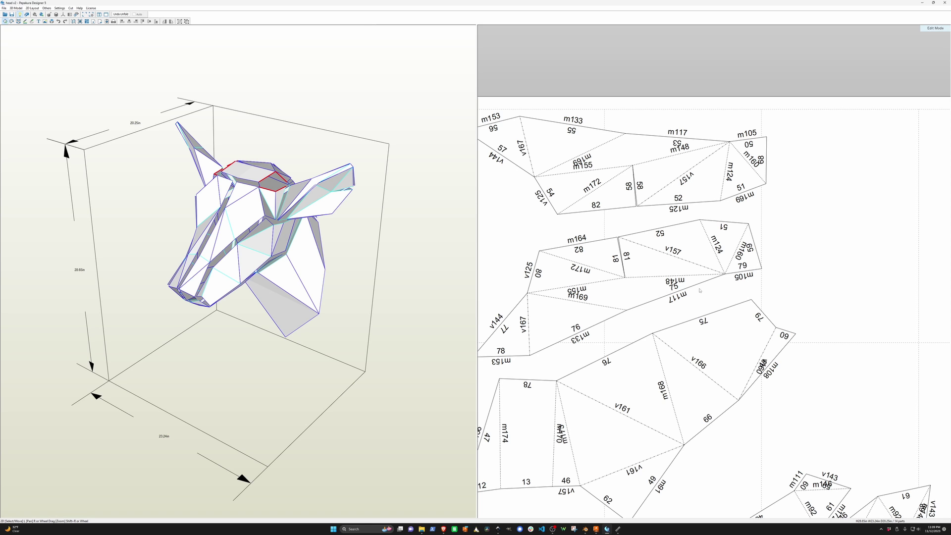
Step: In Inkscape, open the recent head v2.svg drawing
mouse_move(609, 531)
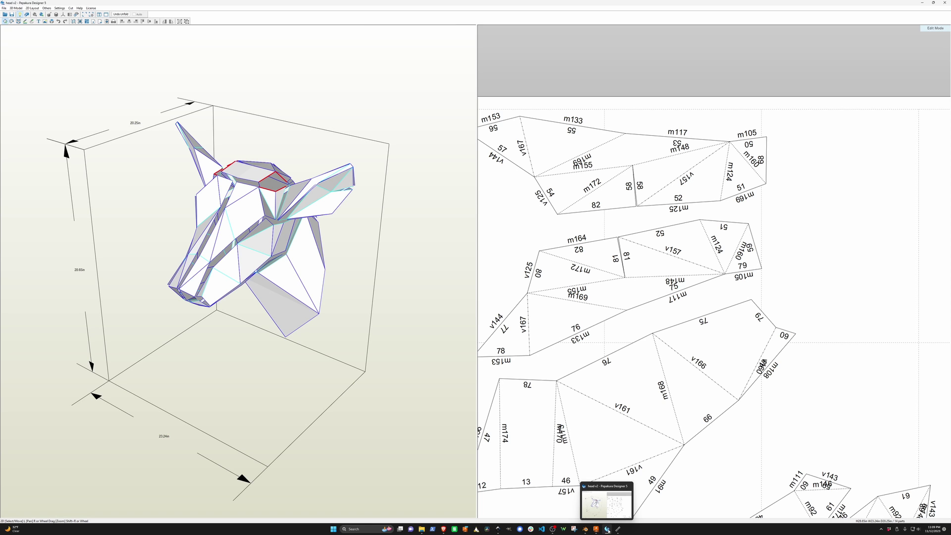
left_click(498, 528)
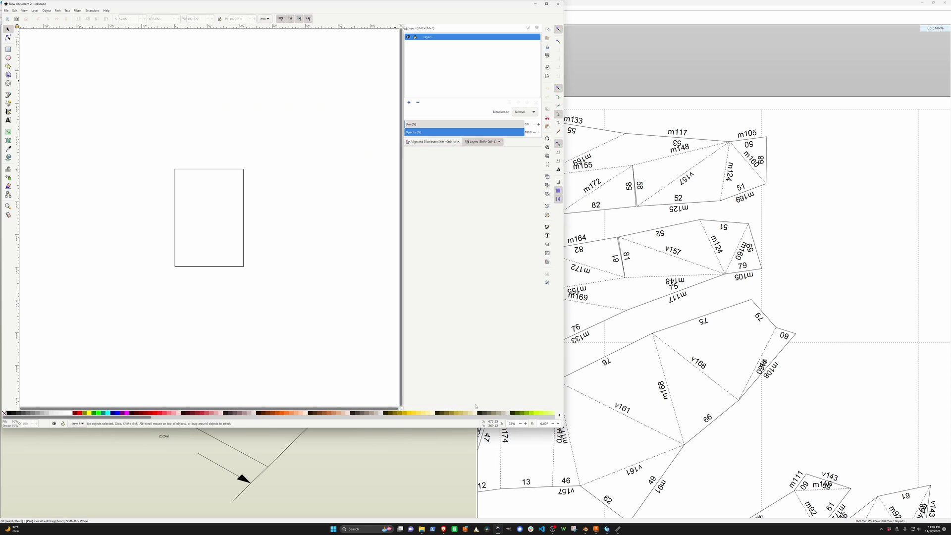
left_click(6, 10)
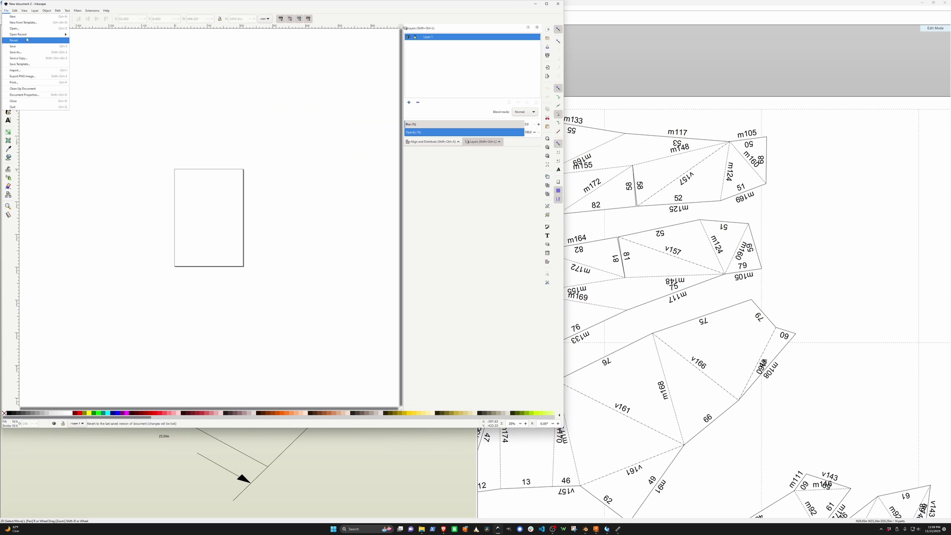
mouse_move(44, 36)
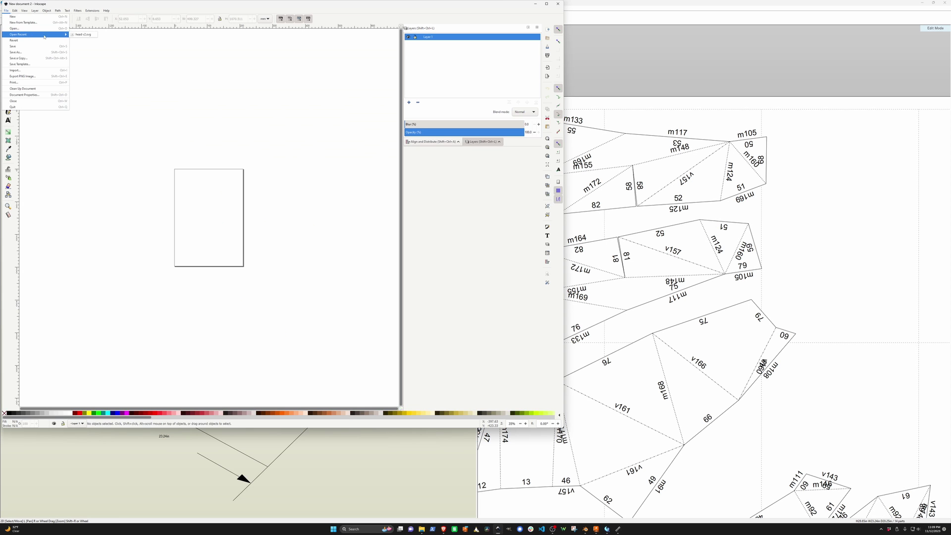
left_click(83, 34)
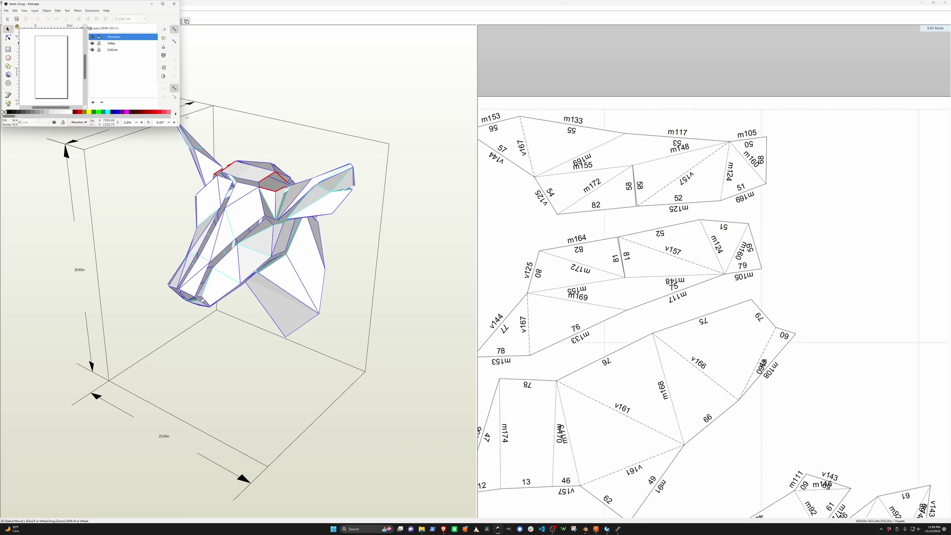
Step: Maximise the head v2.svg window and pan and zoom across the pattern pieces
left_click(162, 3)
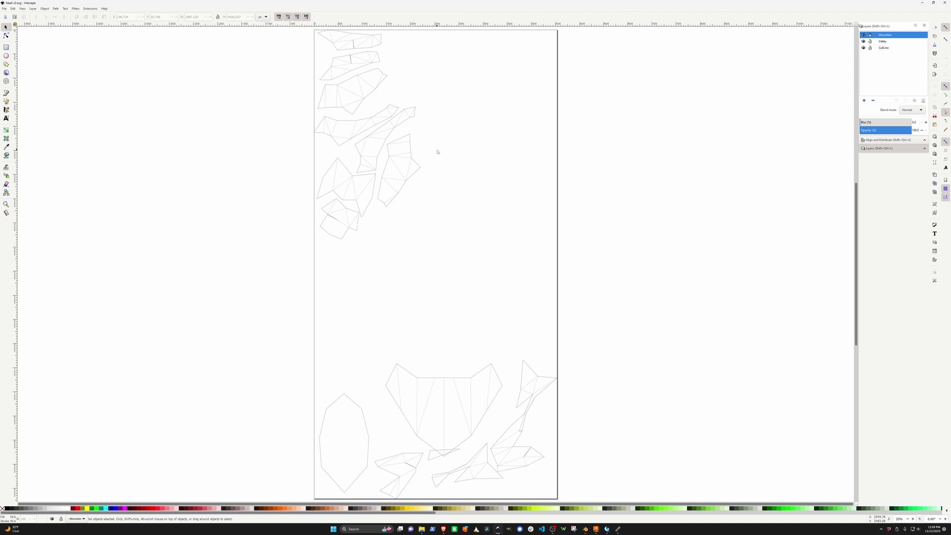
middle_click_drag(438, 151, 506, 323)
scroll(506, 323, "down", 2)
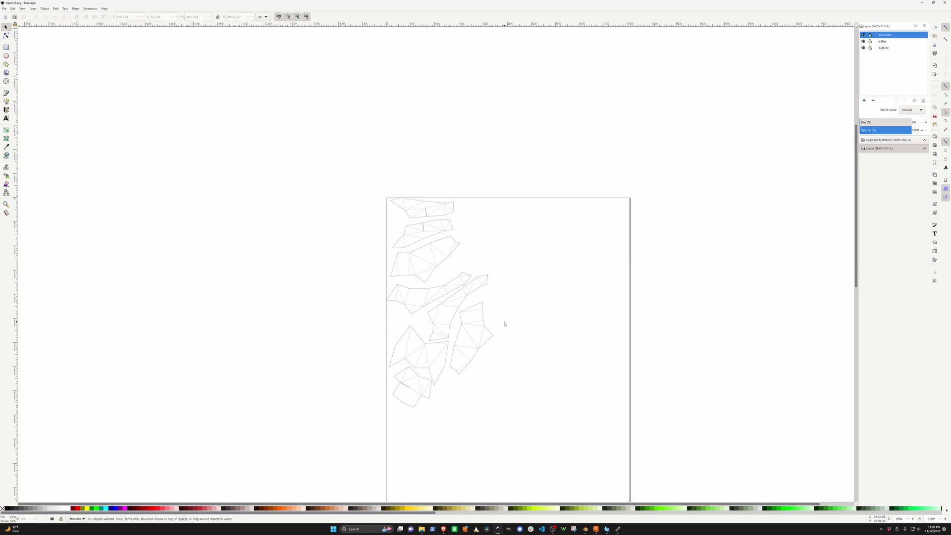
scroll(504, 325, "up", 3, "ctrl")
scroll(501, 324, "down", 1, "ctrl")
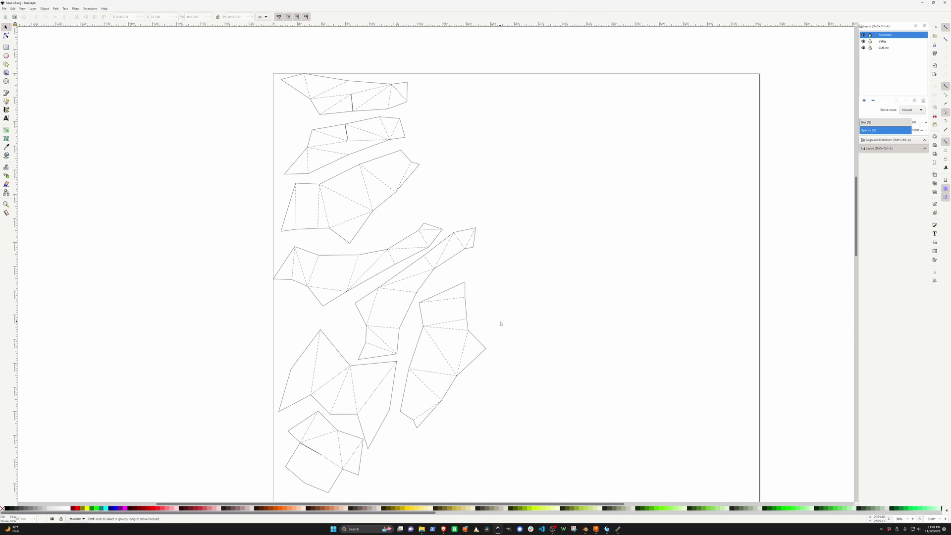
middle_click_drag(444, 198, 457, 174)
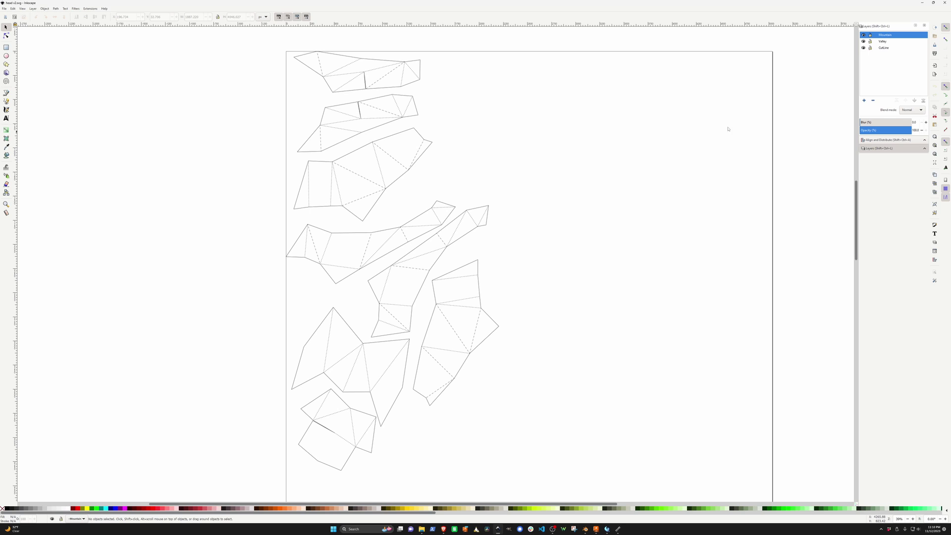
Step: Select the Valley layer, check the Mountain and Valley layers by hiding and showing them, and leave CutLine hidden
left_click(885, 42)
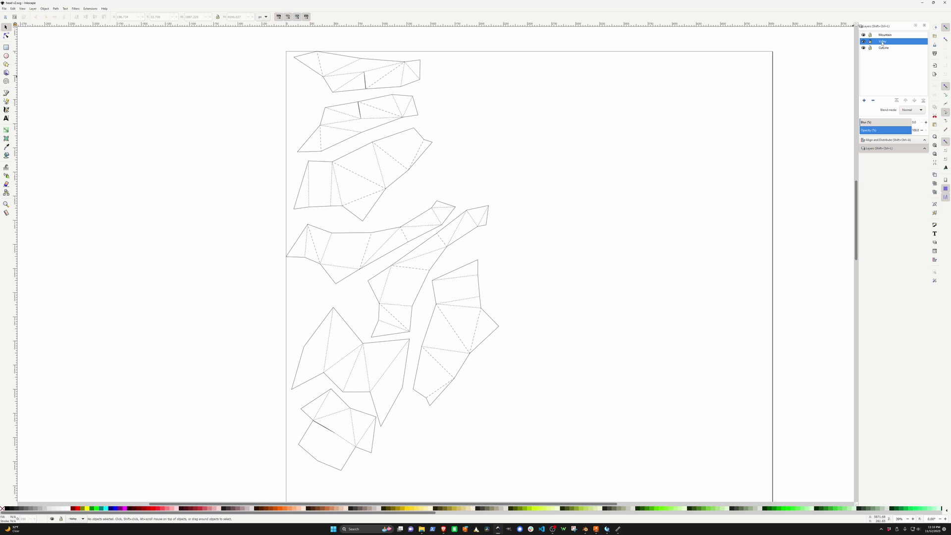
left_click(863, 47)
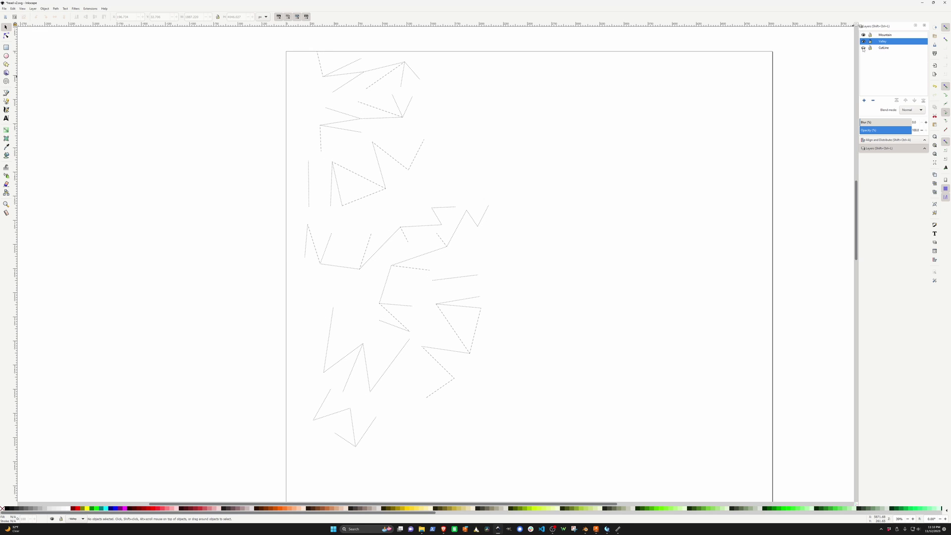
left_click(863, 35)
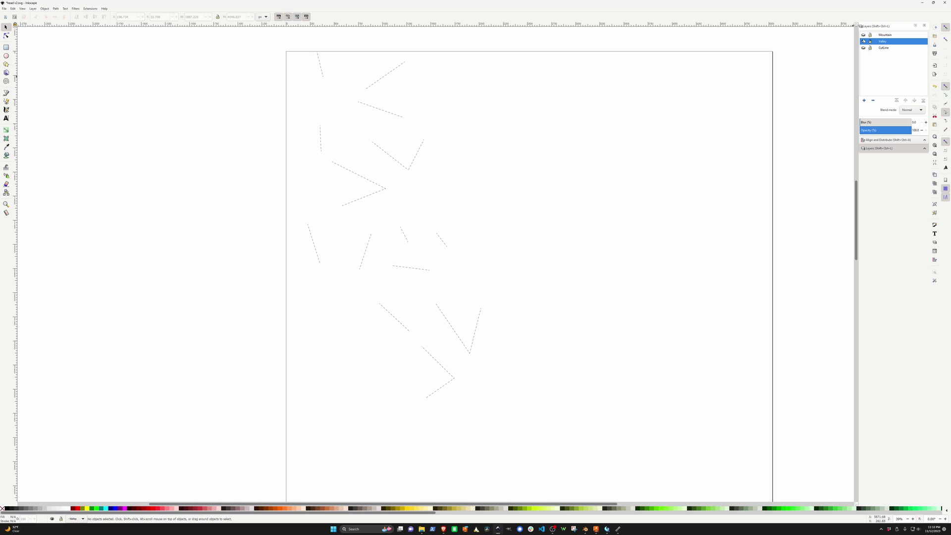
left_click(863, 36)
left_click(863, 41)
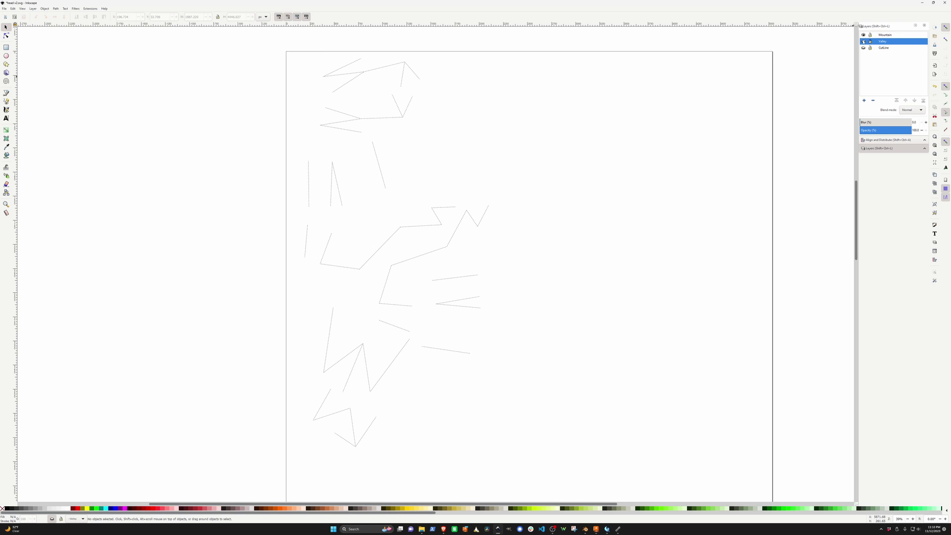
left_click(863, 41)
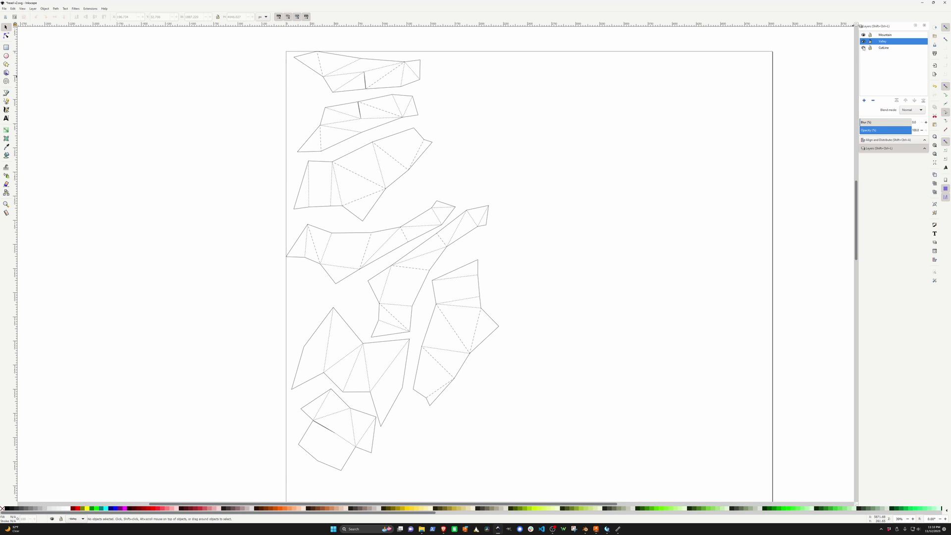
left_click(863, 48)
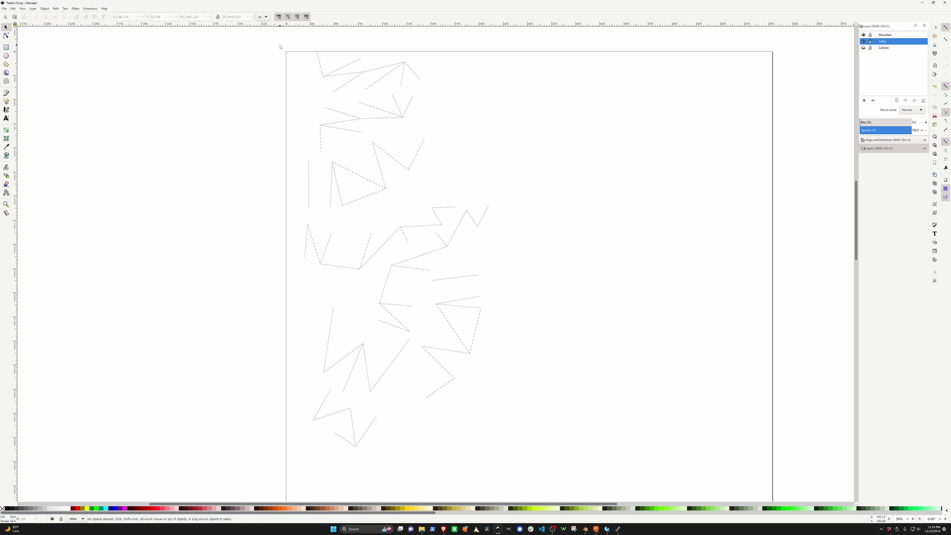
Step: Select all 62 fold lines and set the Transform scale to 75% width and height, applied to each object separately
left_click_drag(273, 40, 512, 471)
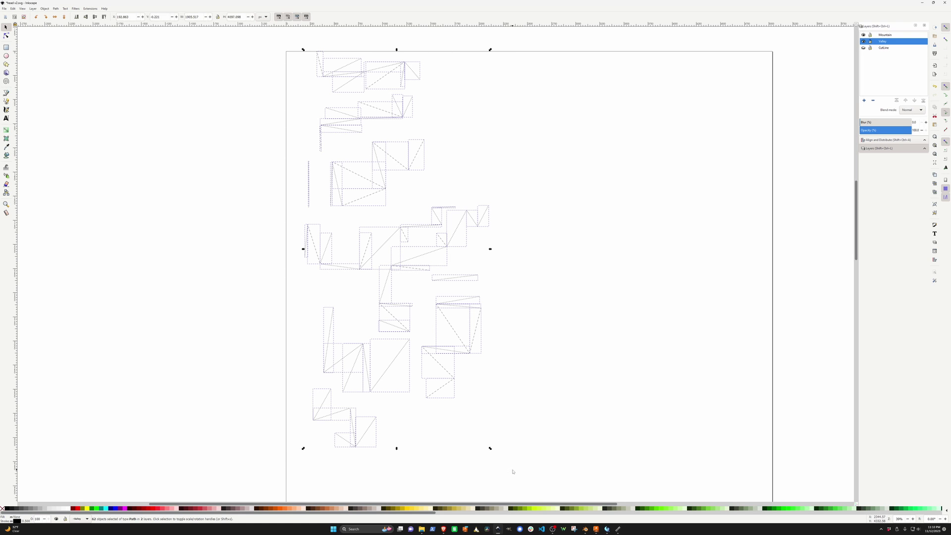
left_click(55, 8)
mouse_move(74, 9)
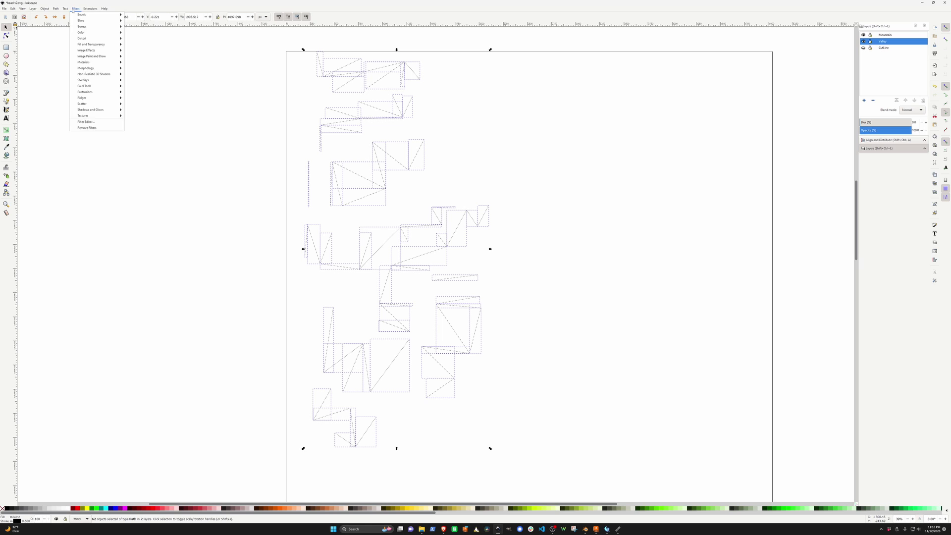
left_click(48, 9)
left_click(56, 9)
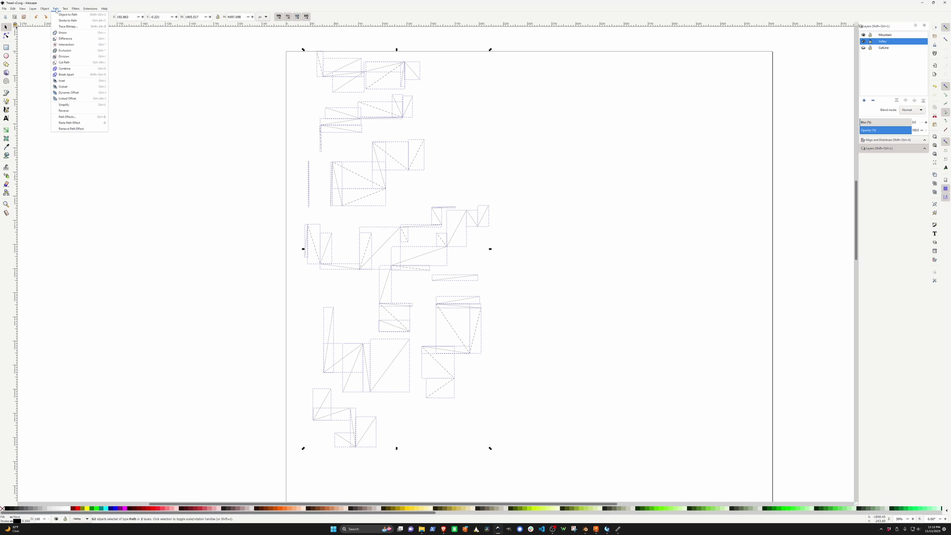
mouse_move(45, 11)
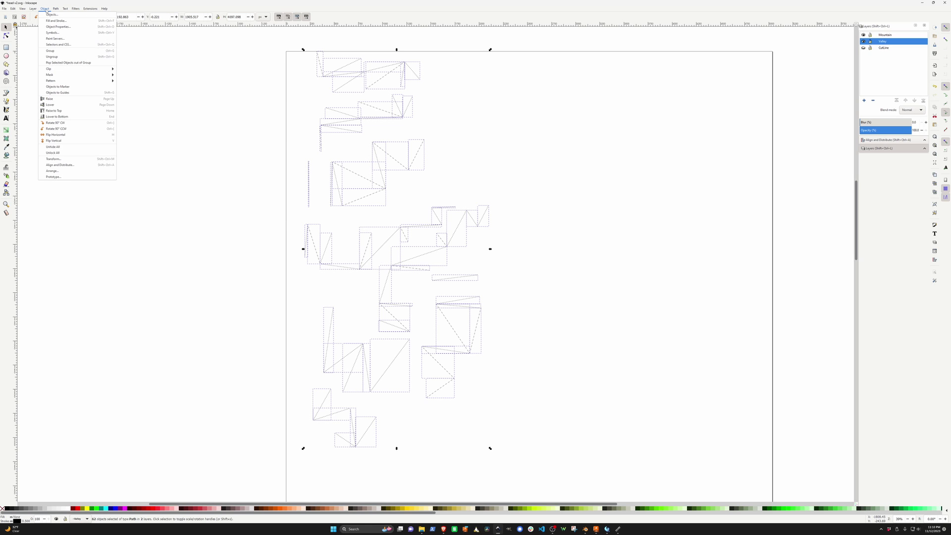
left_click(54, 159)
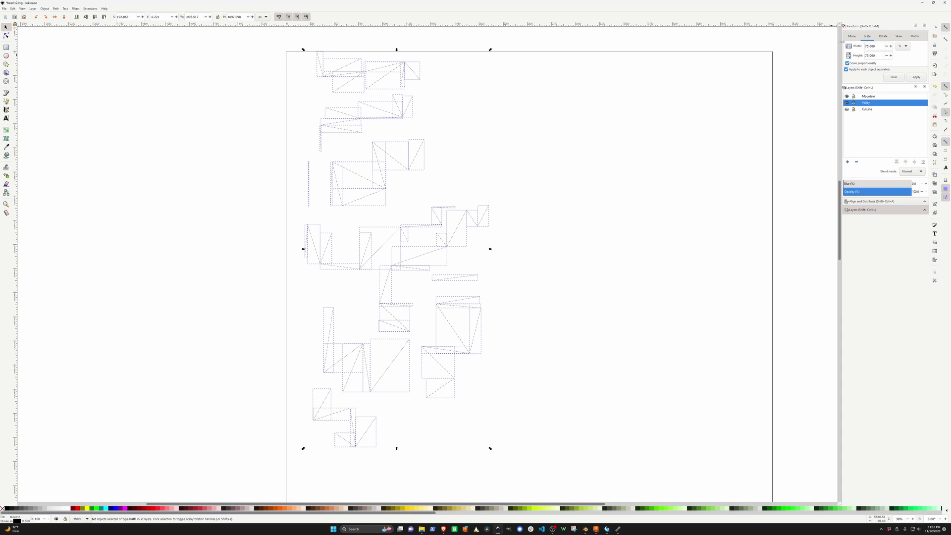
left_click_drag(840, 42, 806, 44)
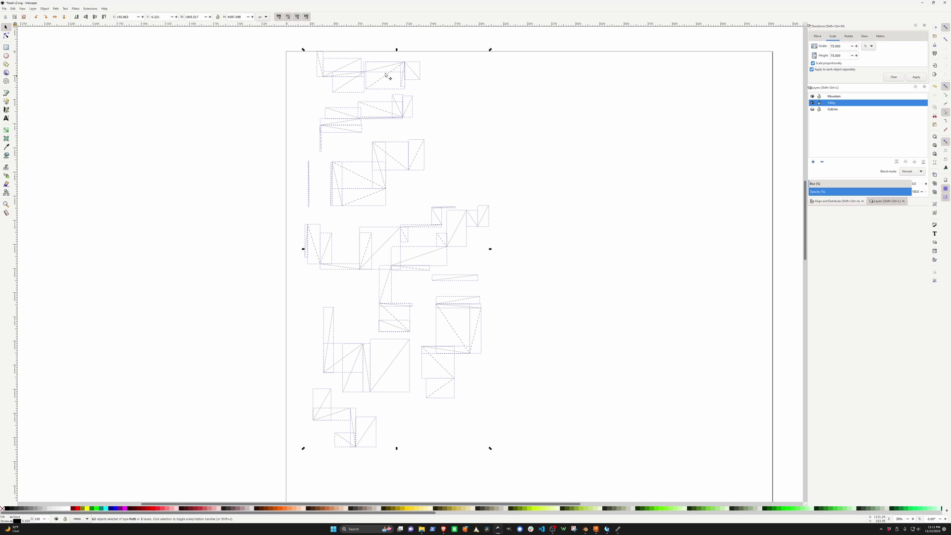
Step: Shrink each fold line to 75% separately and show the CutLine layer outlines again
left_click(917, 77)
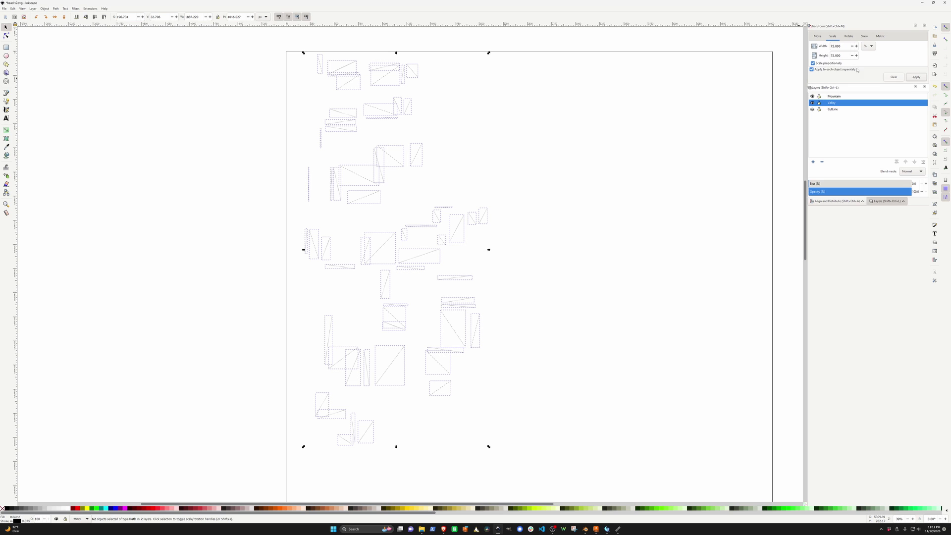
left_click(812, 110)
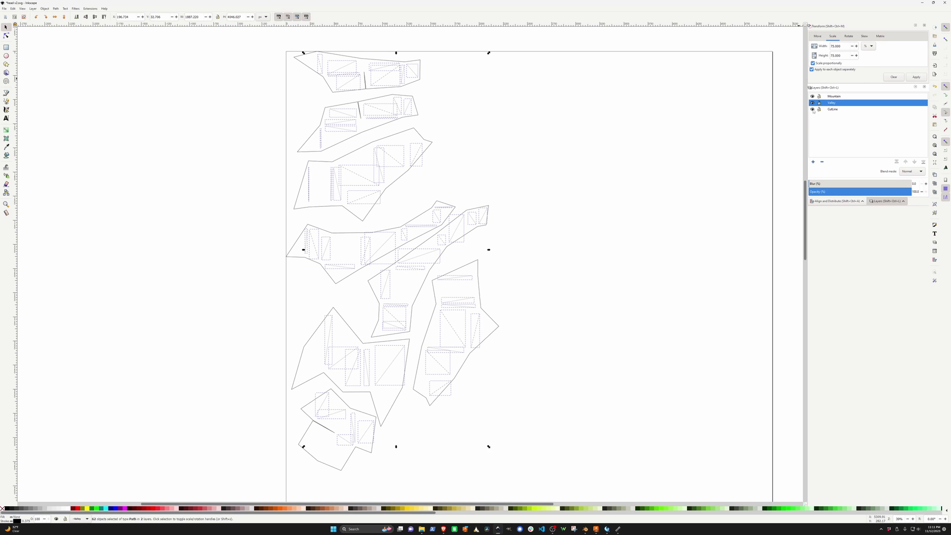
scroll(443, 111, "up", 1)
Step: Deselect the fold lines, zoom in to check the shortened slots, then switch to SheetCam
left_click(421, 105)
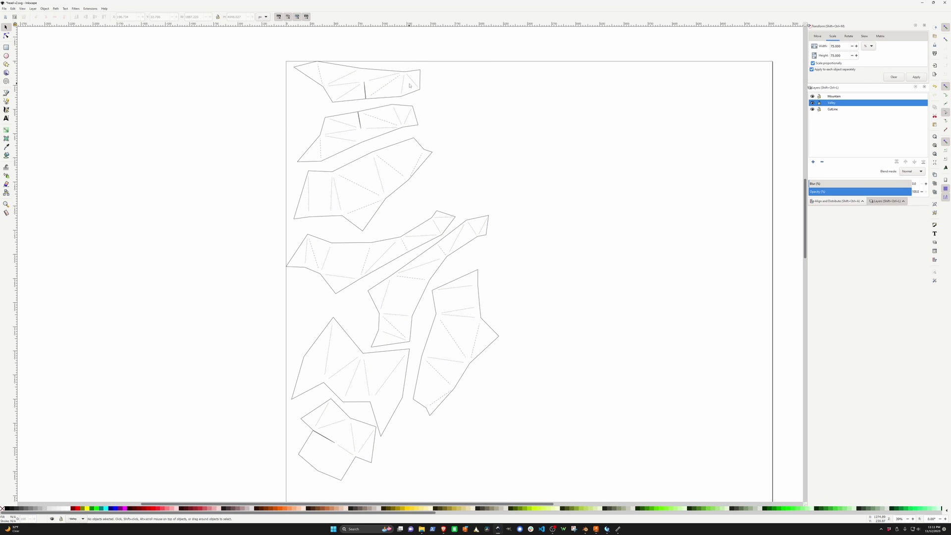
scroll(409, 85, "up", 2)
scroll(412, 96, "up", 3, "ctrl")
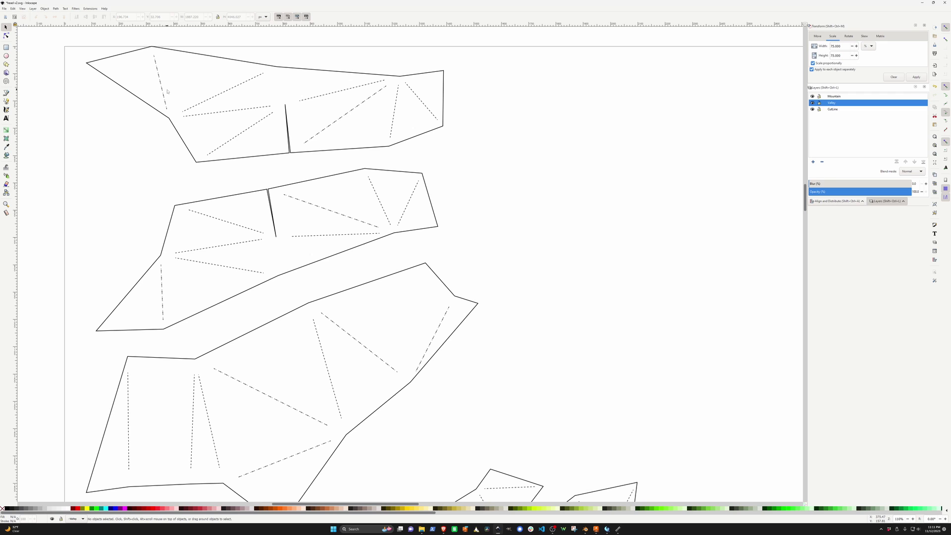
scroll(442, 133, "down", 1)
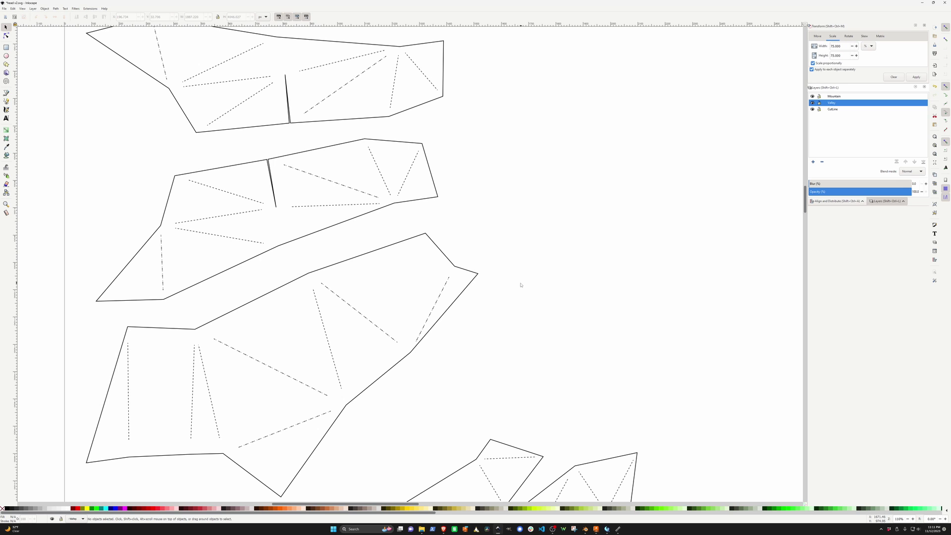
left_click(618, 529)
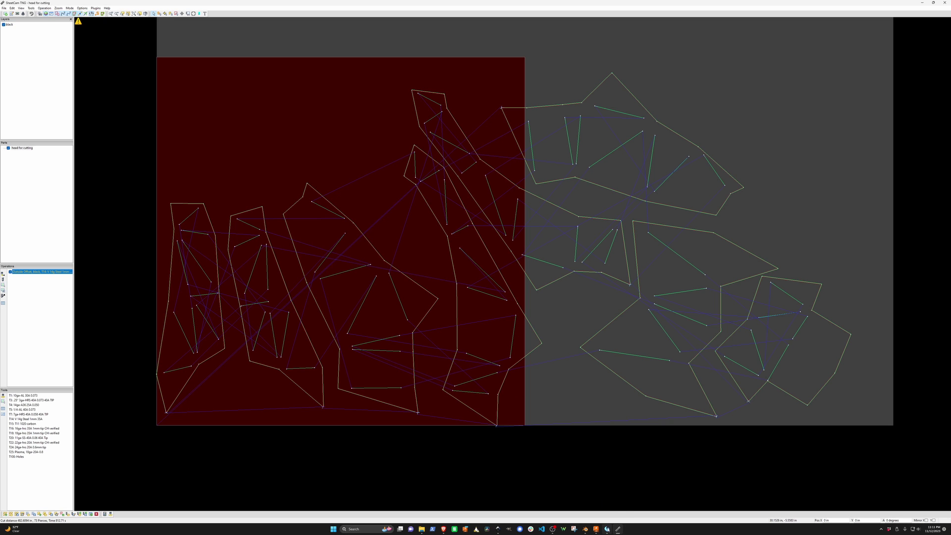
mouse_move(607, 530)
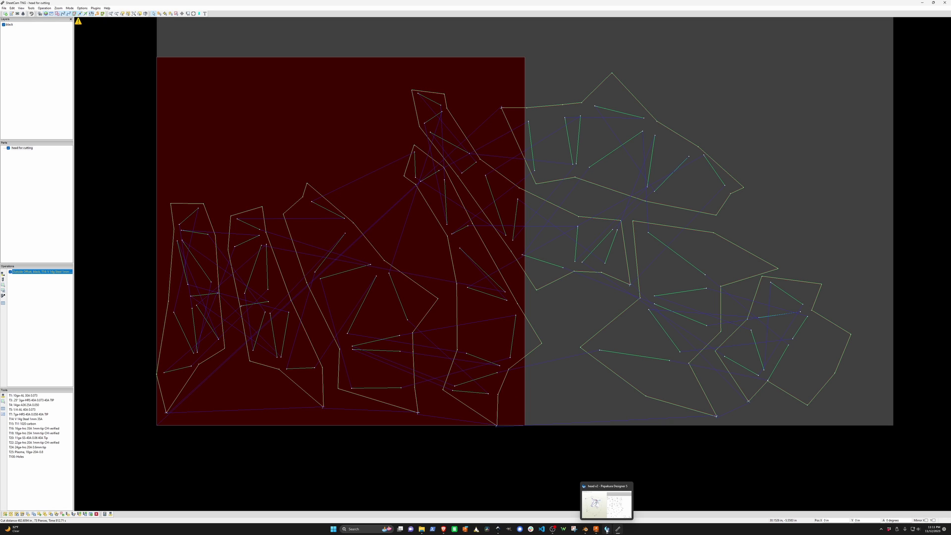
left_click(498, 529)
scroll(458, 206, "down", 1)
scroll(458, 206, "down", 4, "ctrl")
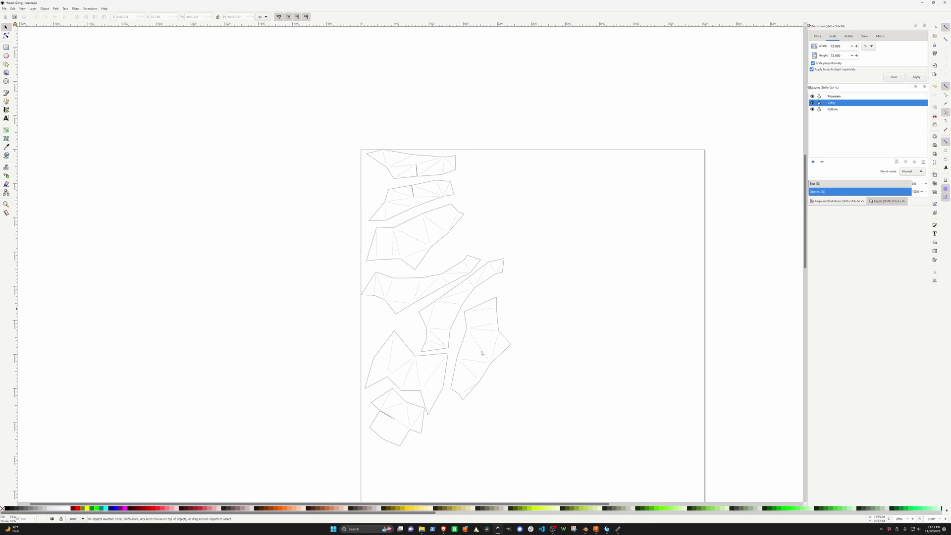
left_click(617, 529)
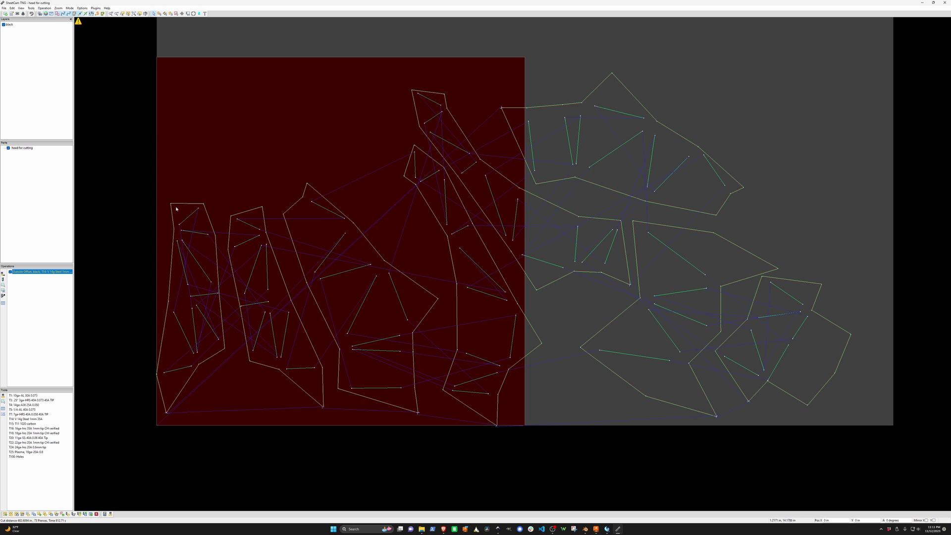
scroll(191, 210, "up", 5)
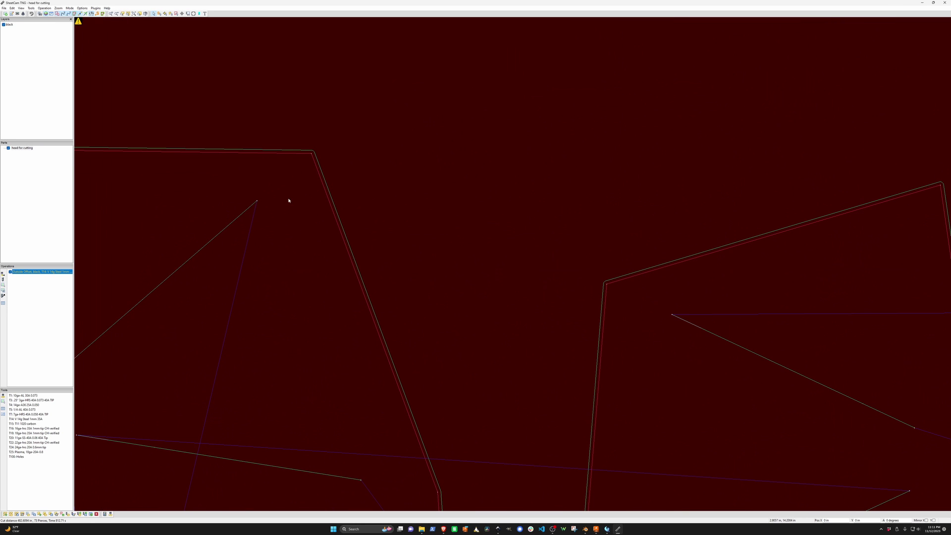
scroll(288, 201, "down", 3)
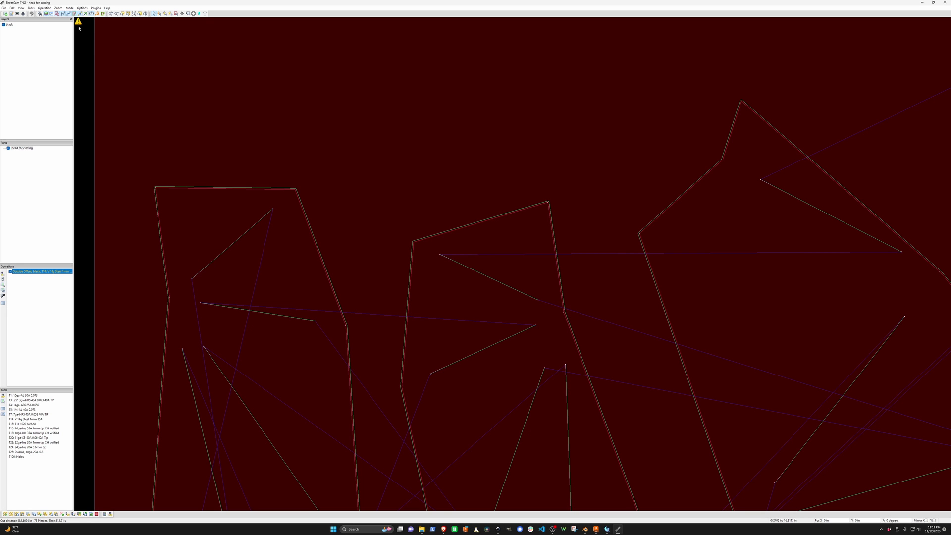
scroll(366, 281, "down", 5)
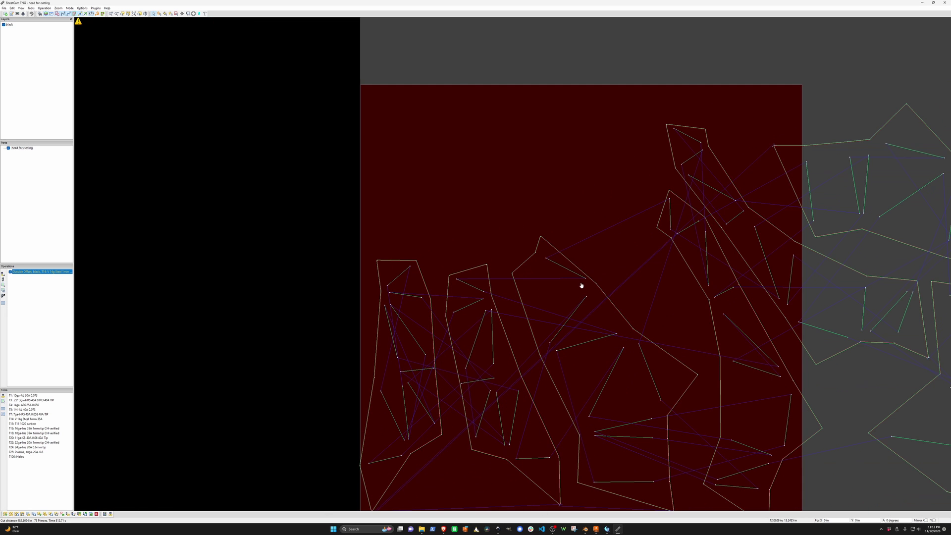
right_click_drag(582, 286, 465, 250)
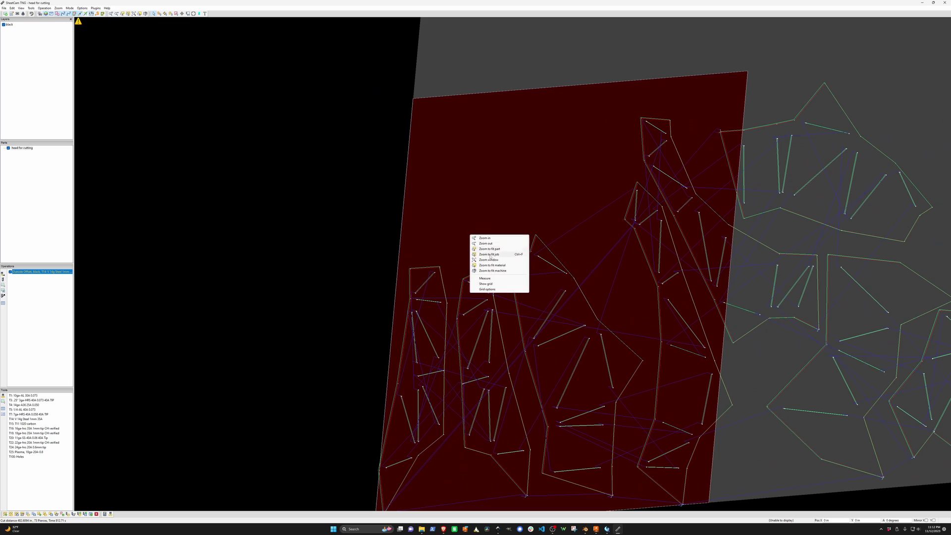
left_click(489, 254)
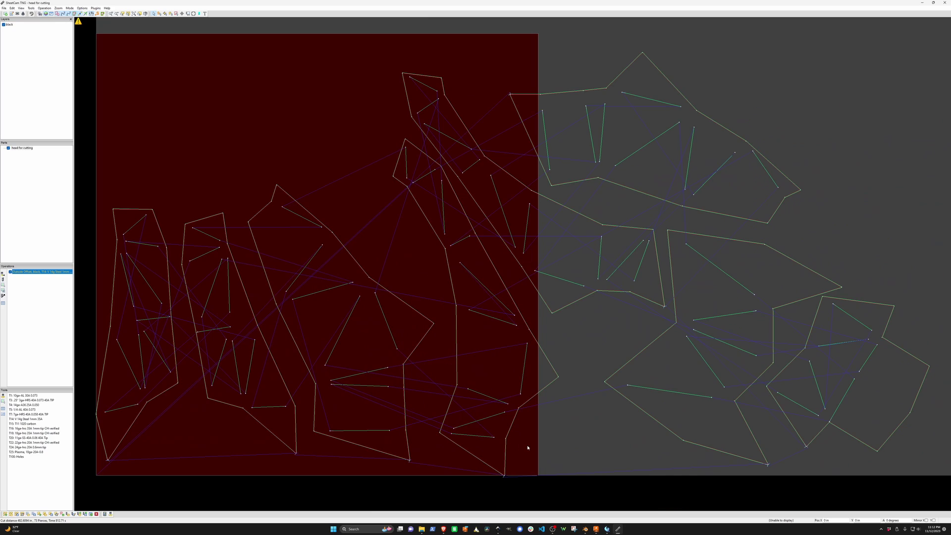